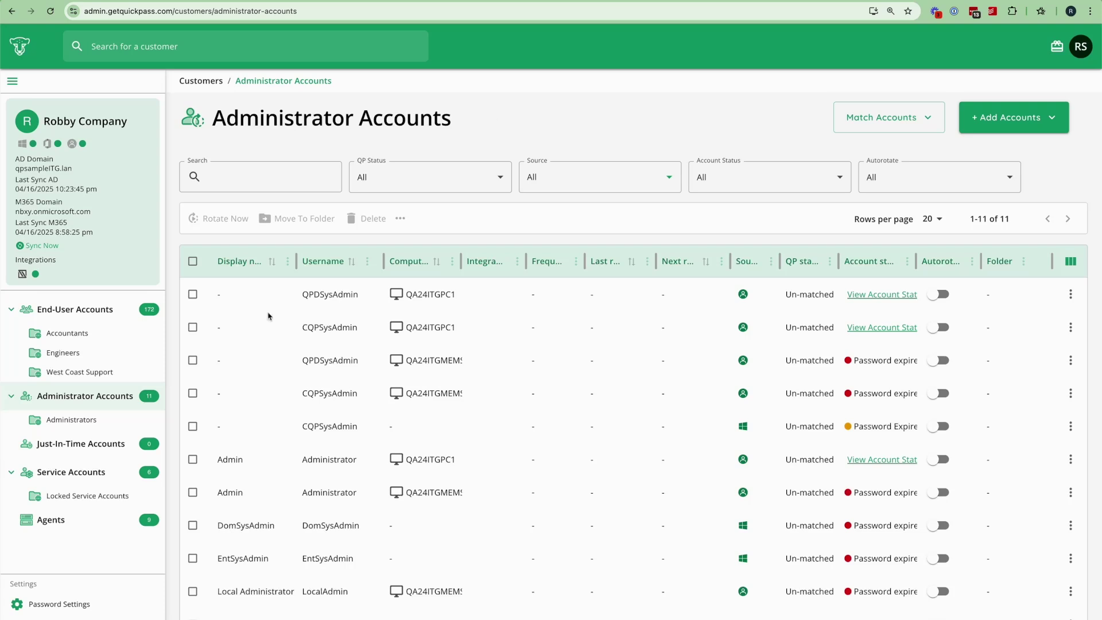
- Reload the customer's administrator accounts and preview the automatic import, dismissing it without adding accounts
left_click(105, 397)
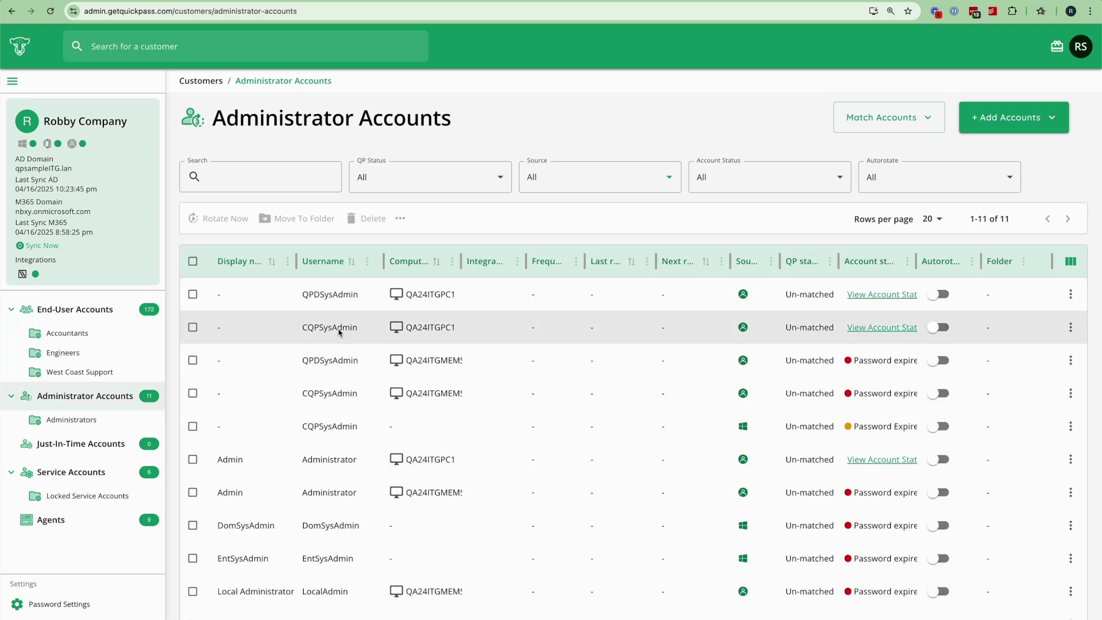
left_click(1006, 124)
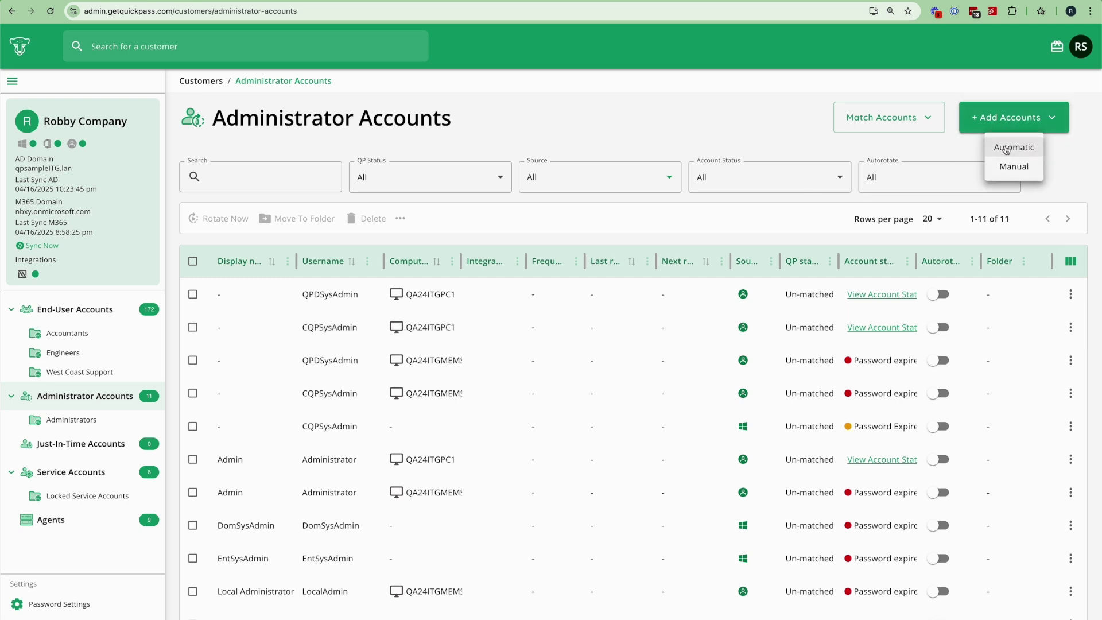
left_click(1006, 148)
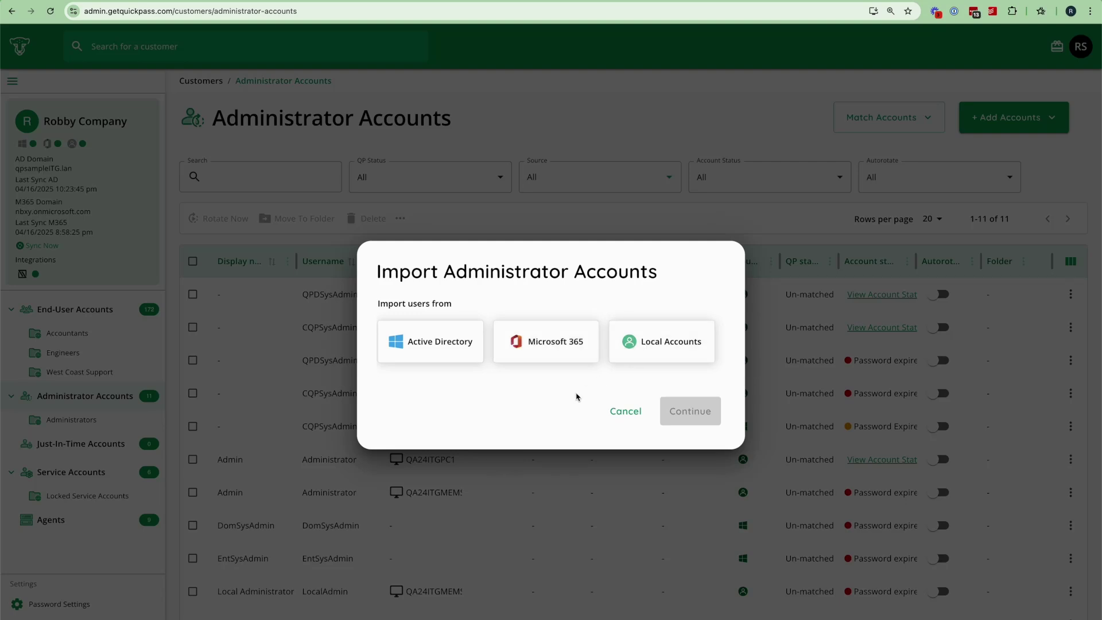
left_click(623, 413)
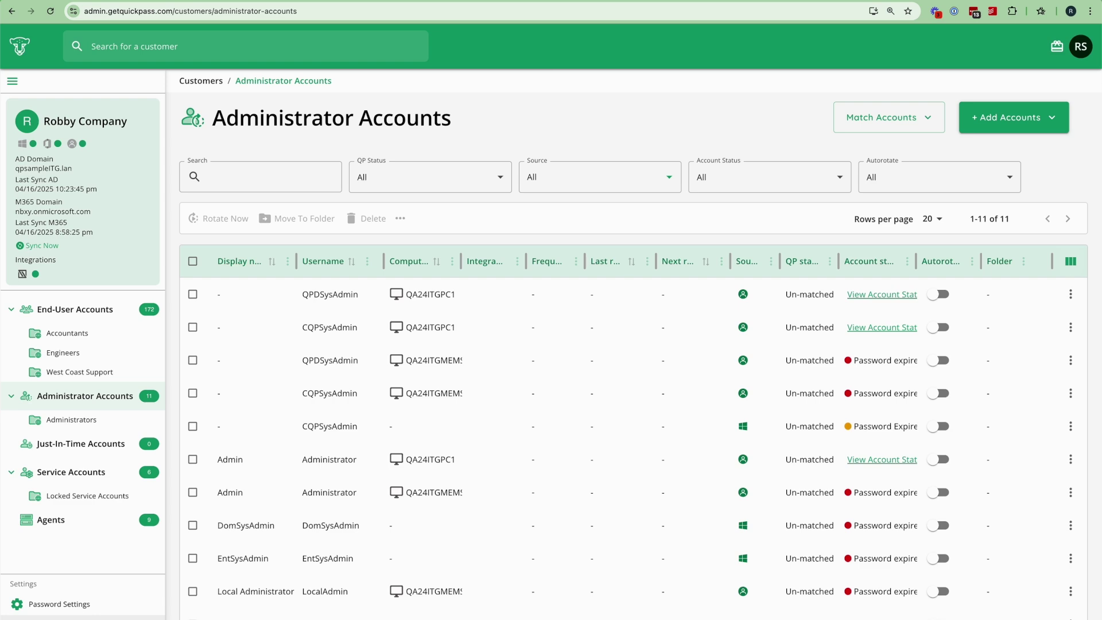
- Review the admin password rotation settings and cancel without changing them
left_click(59, 604)
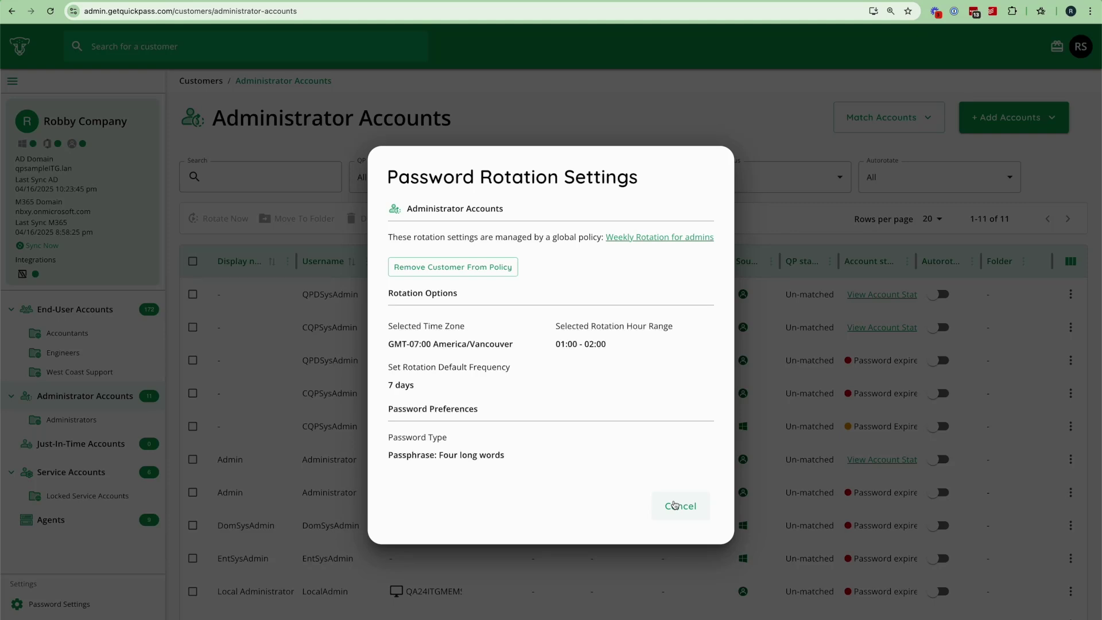
left_click(675, 506)
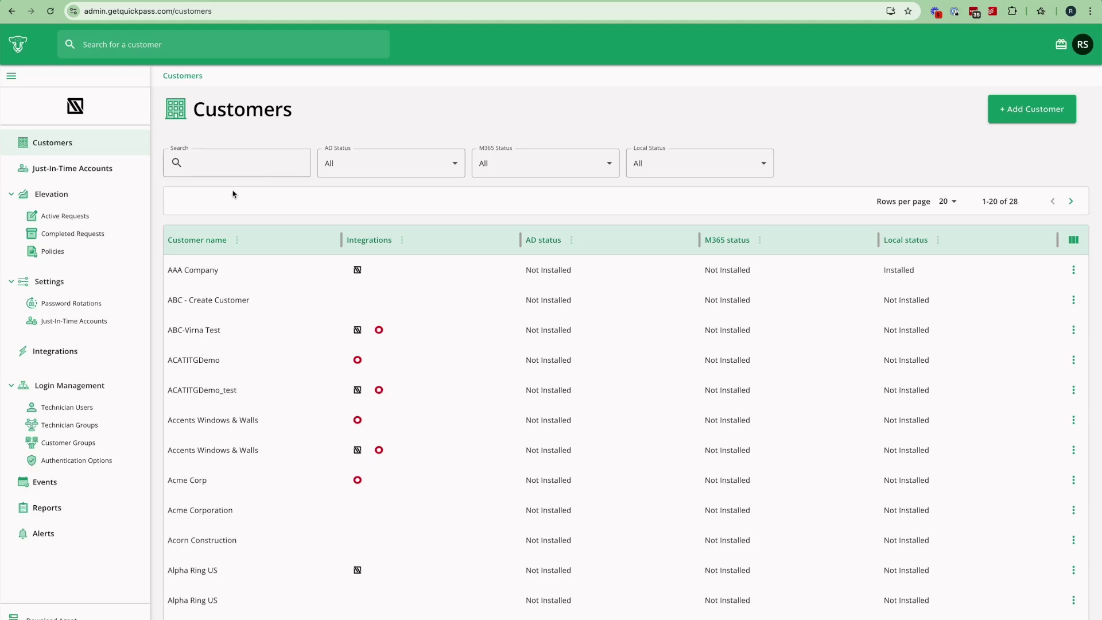
left_click(68, 323)
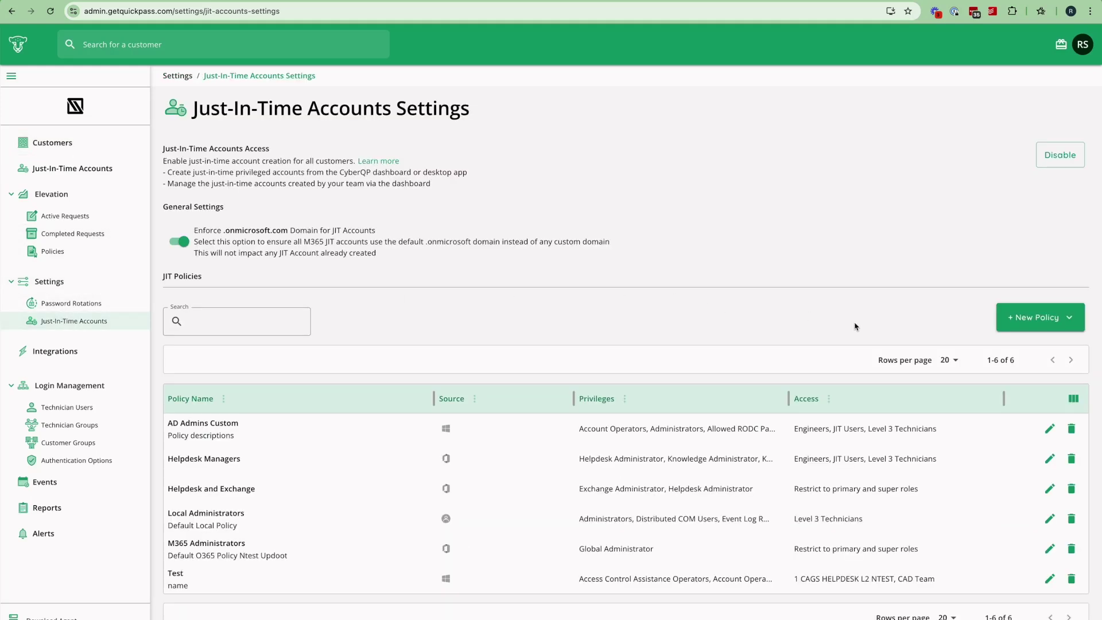
- Check the account types a new JIT policy supports and review the Helpdesk Managers policy
left_click(1061, 329)
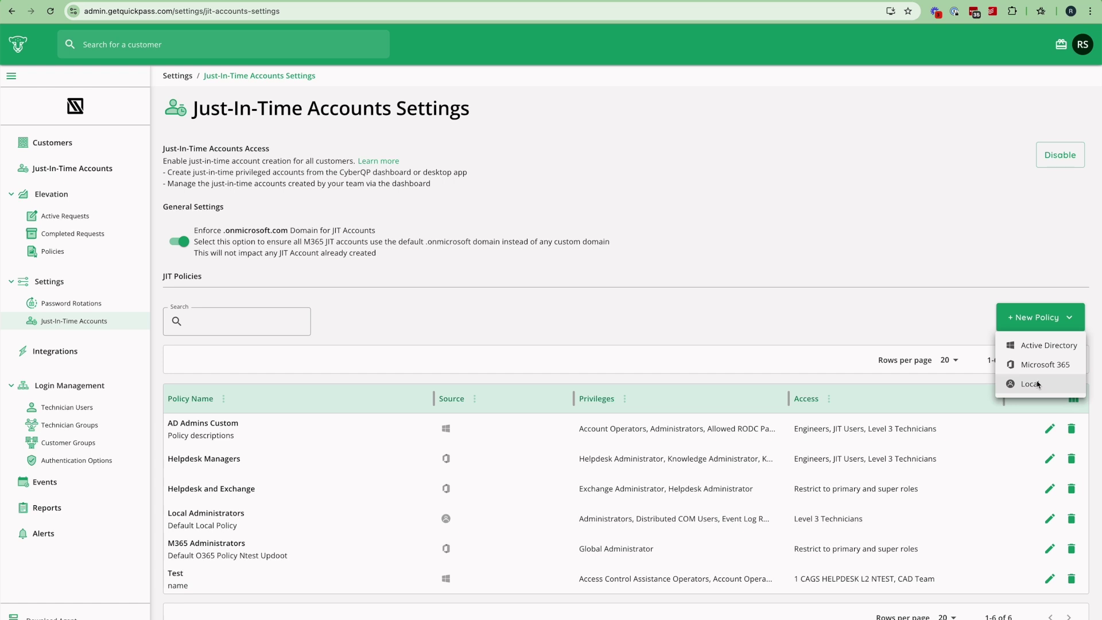
left_click(932, 323)
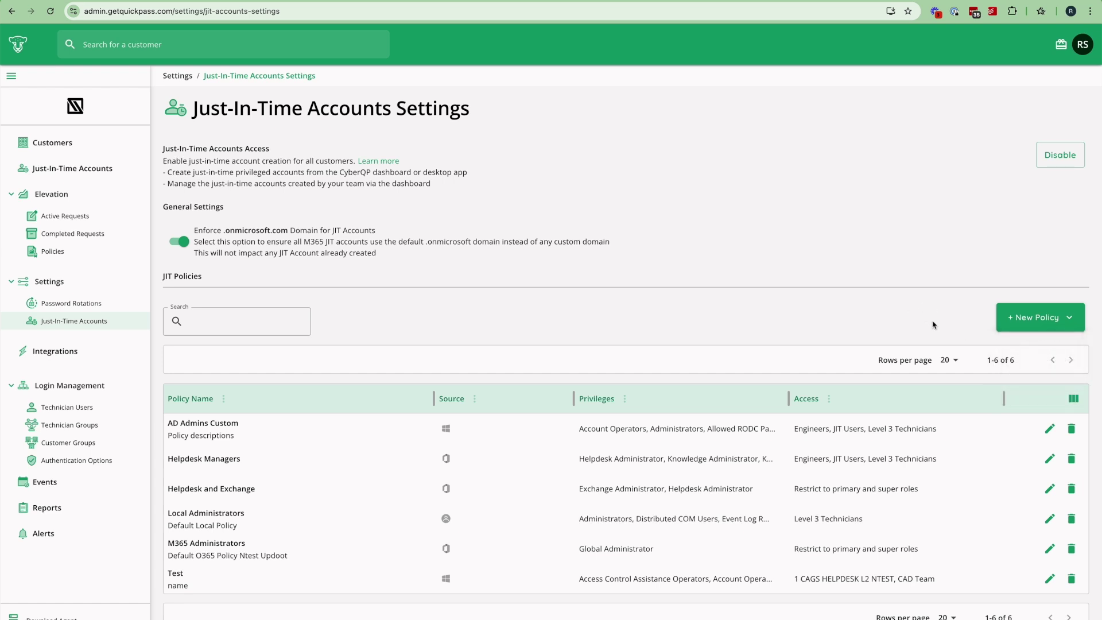
left_click(1050, 459)
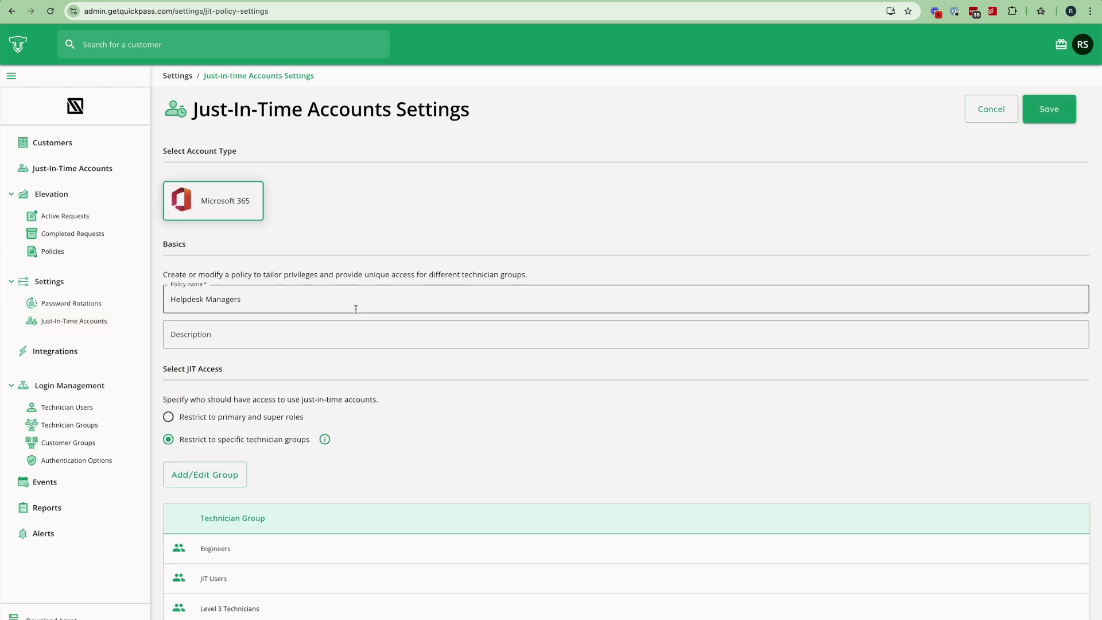
scroll(356, 308, "down", 2)
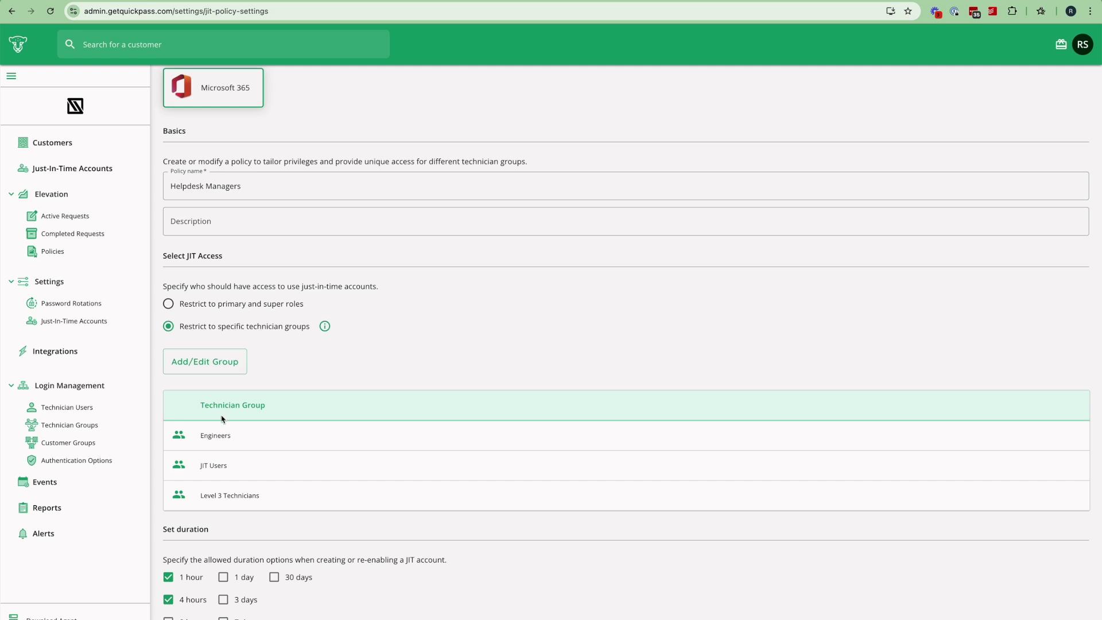
scroll(265, 409, "down", 5)
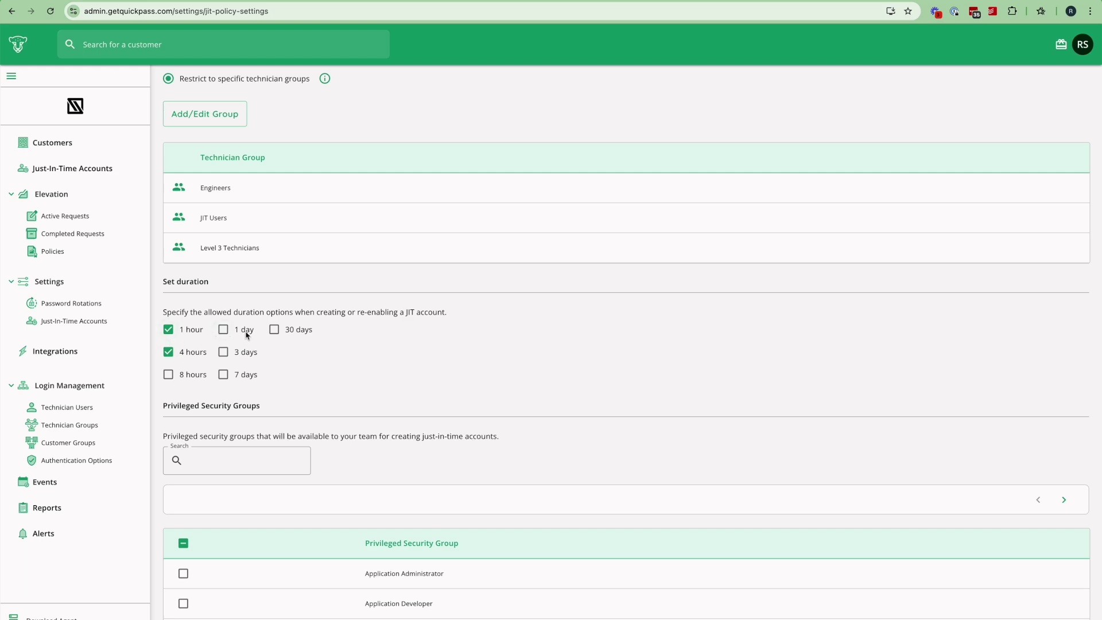
scroll(285, 328, "down", 3)
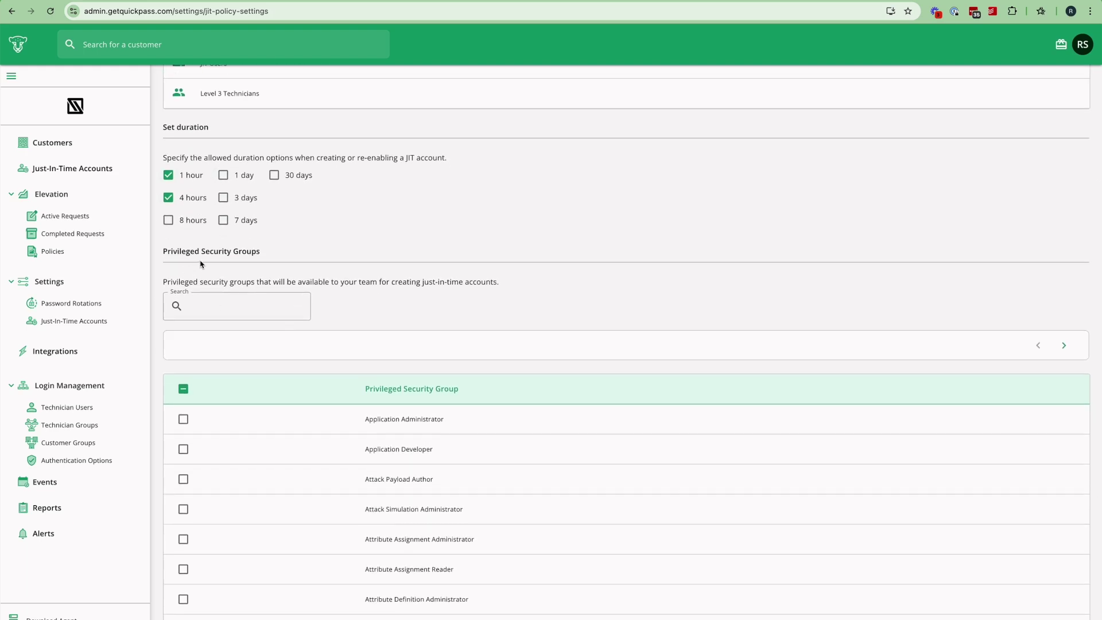
scroll(328, 338, "down", 2)
scroll(327, 339, "down", 4)
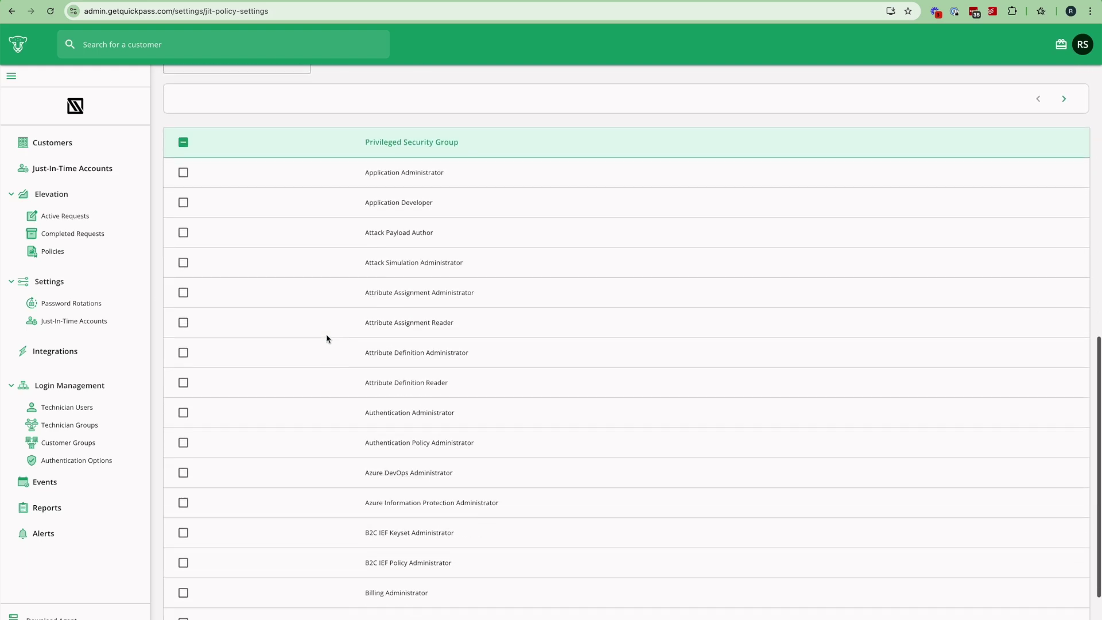
scroll(327, 339, "up", 15)
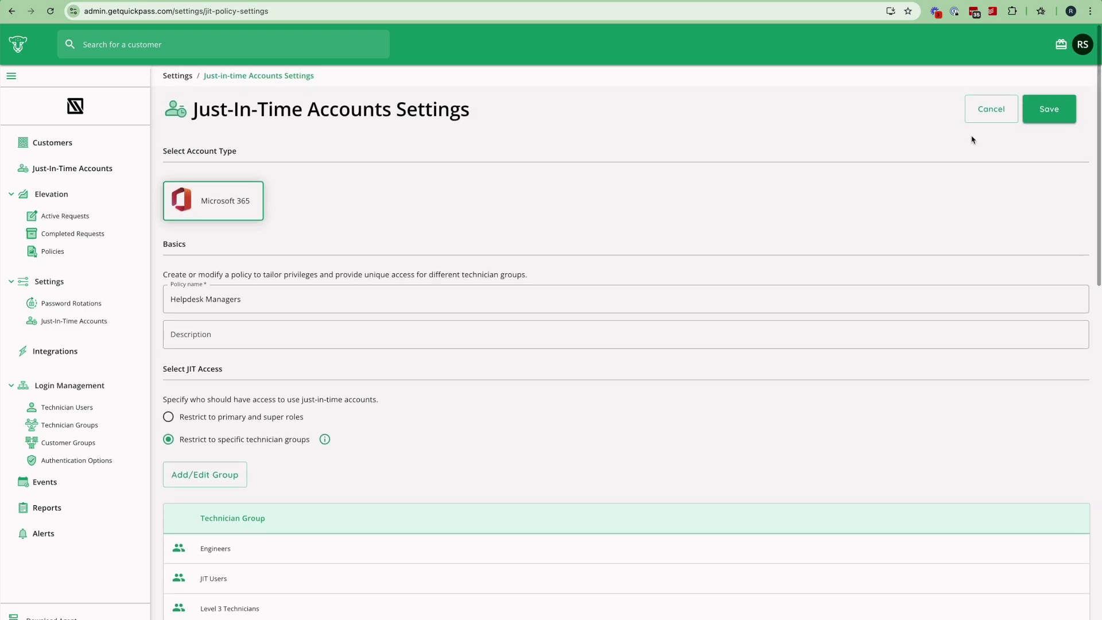
- Leave the Helpdesk Managers policy editor without saving and look up a customer
left_click(985, 117)
scroll(858, 339, "down", 2)
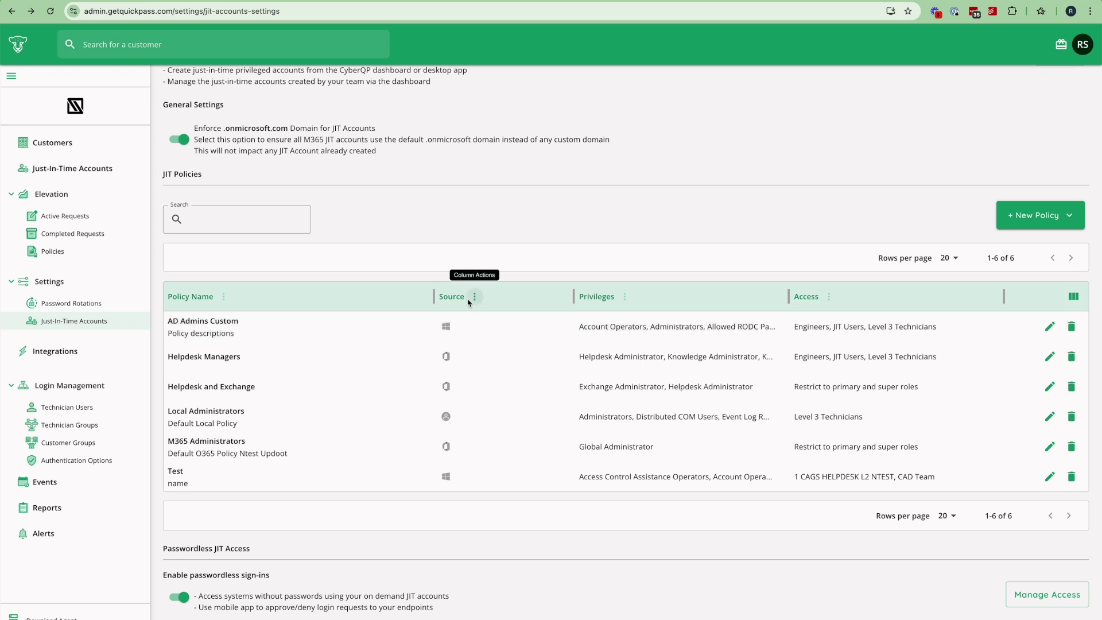
left_click(176, 44)
- Go to the customer's Just-In-Time accounts and begin activating a Microsoft 365 JIT account
left_click(152, 86)
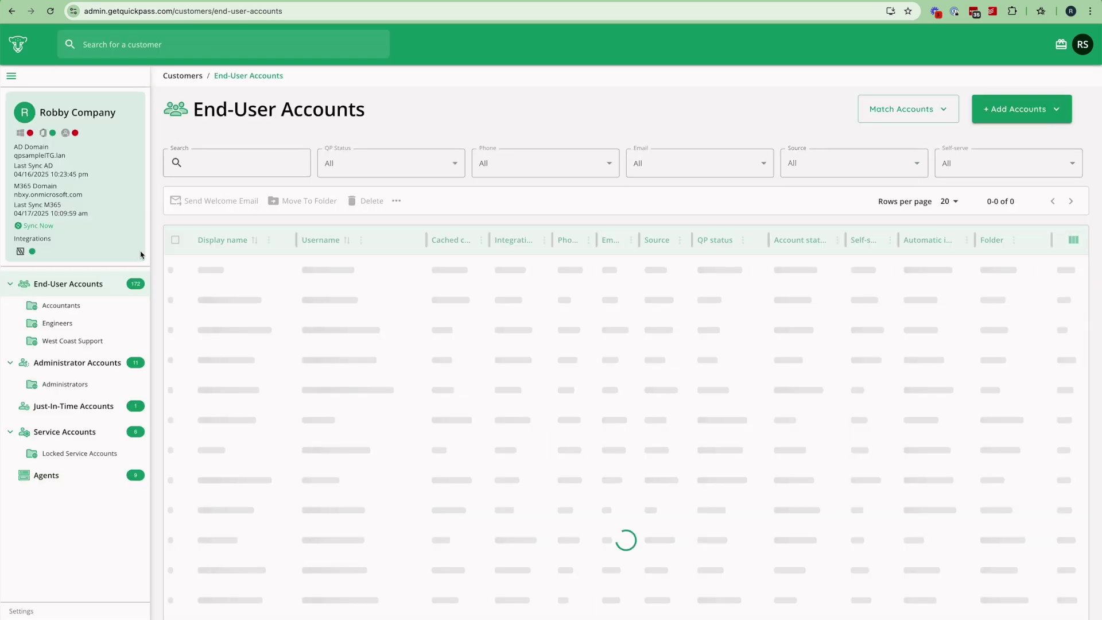
left_click(73, 409)
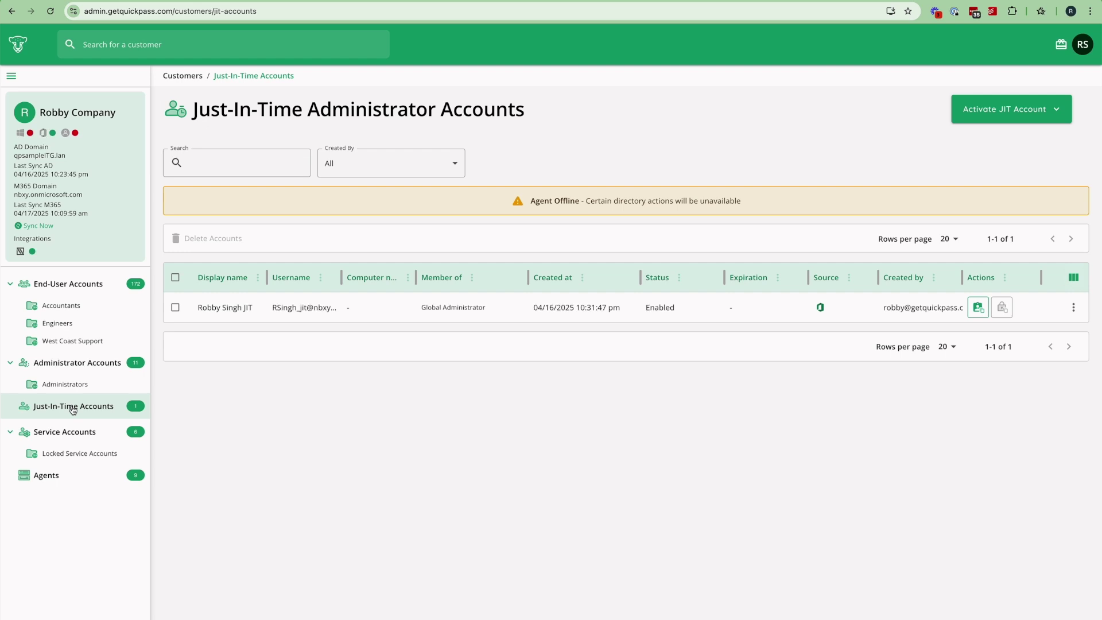
left_click(1055, 117)
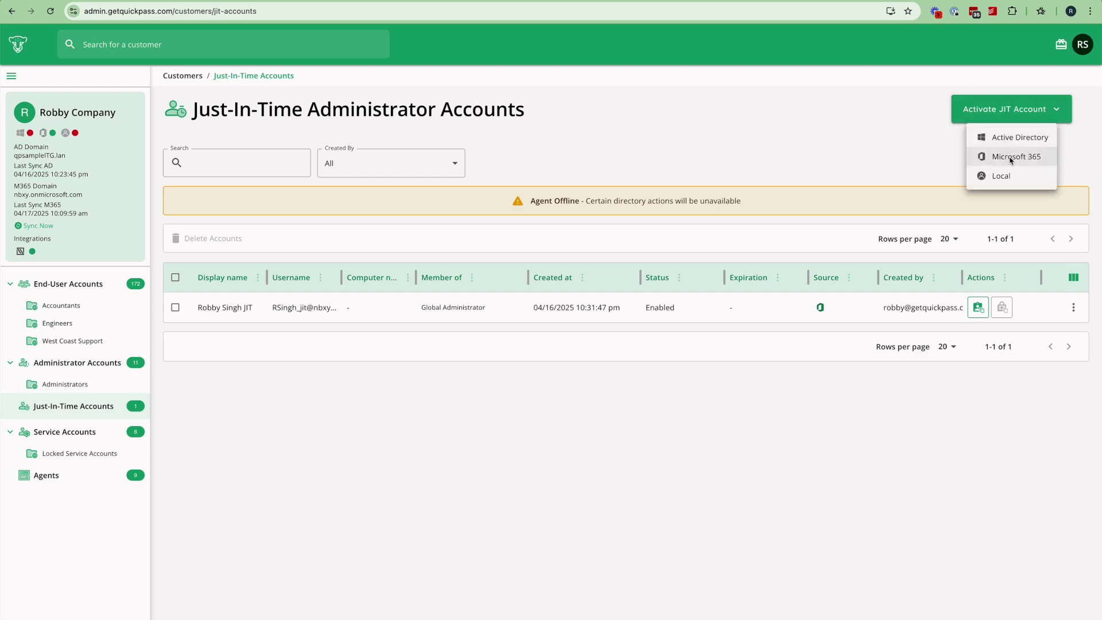
left_click(1013, 158)
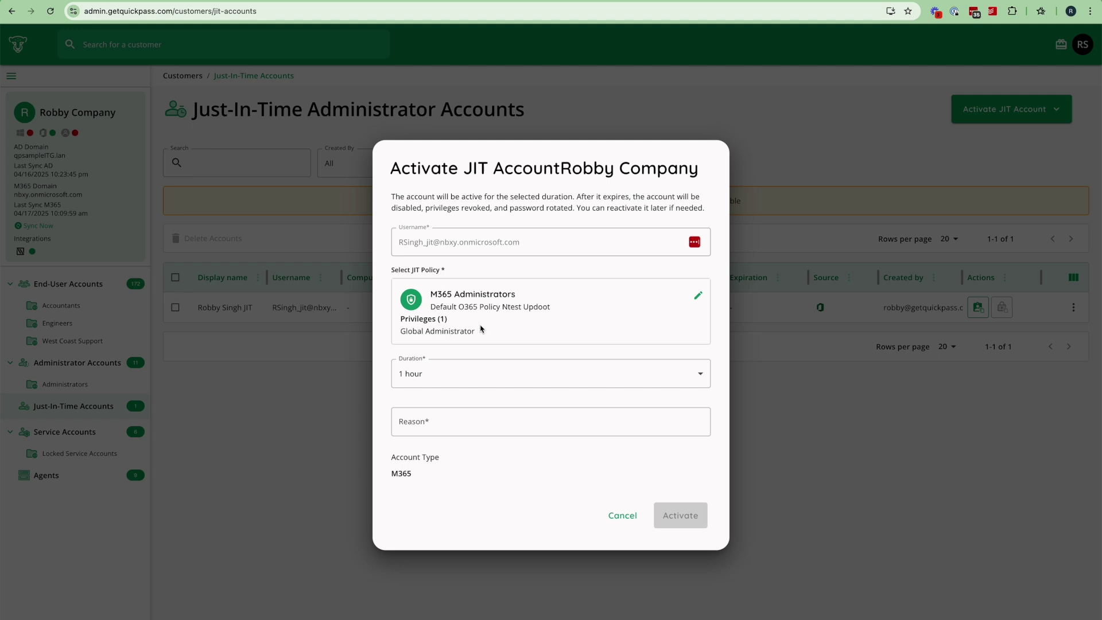
- Activate the M365 JIT account for one hour with reason 'ticket 1234' and copy its credentials
left_click(428, 428)
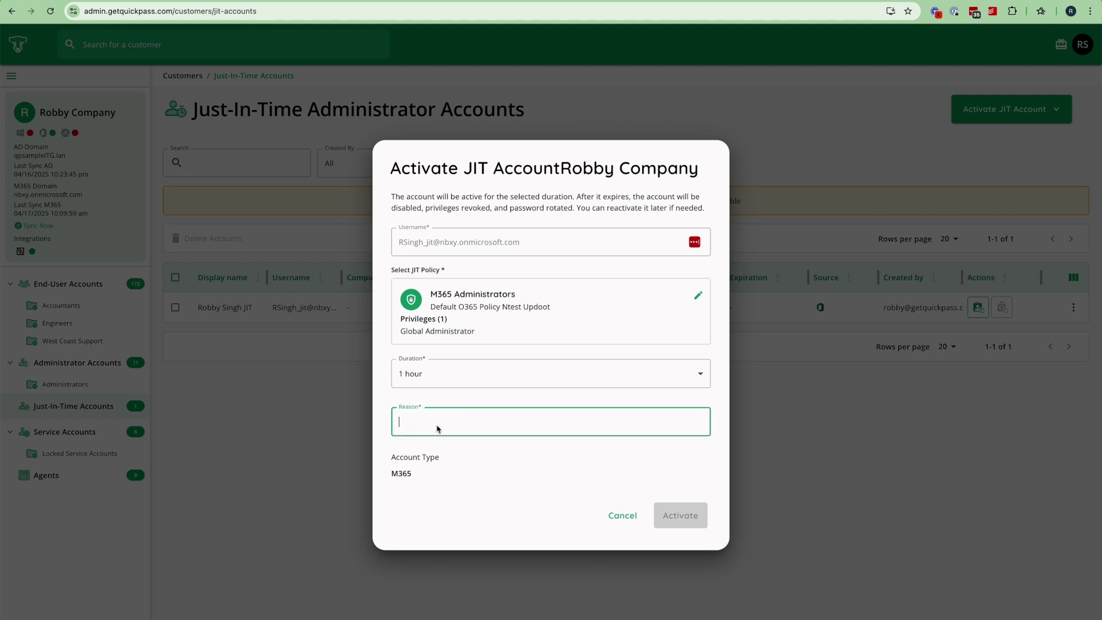
type("tic")
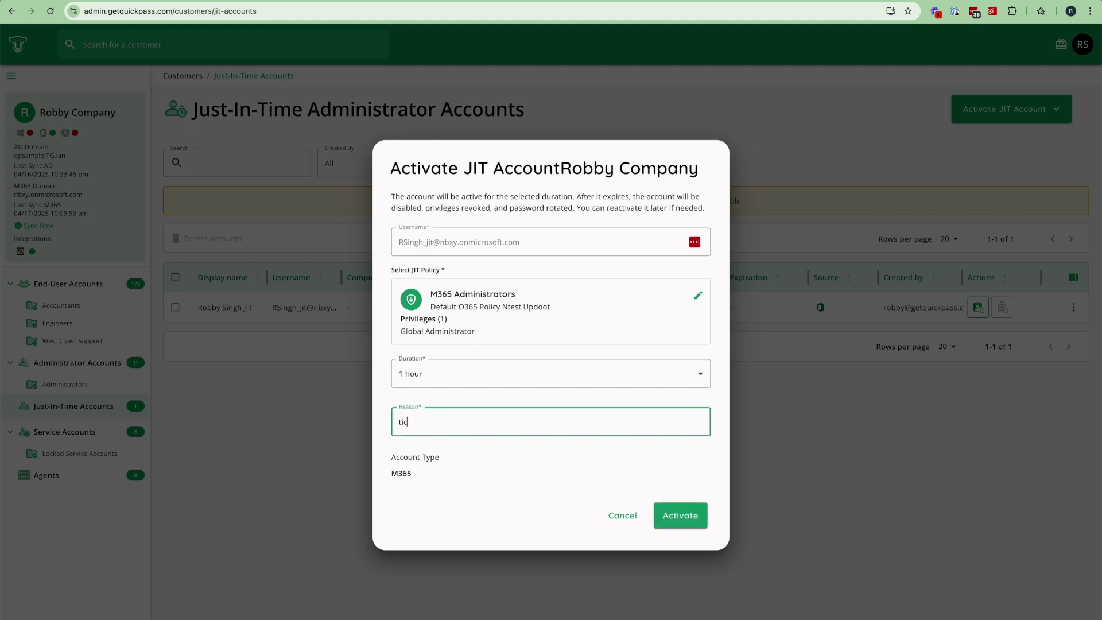
type("ket 1234")
left_click(670, 524)
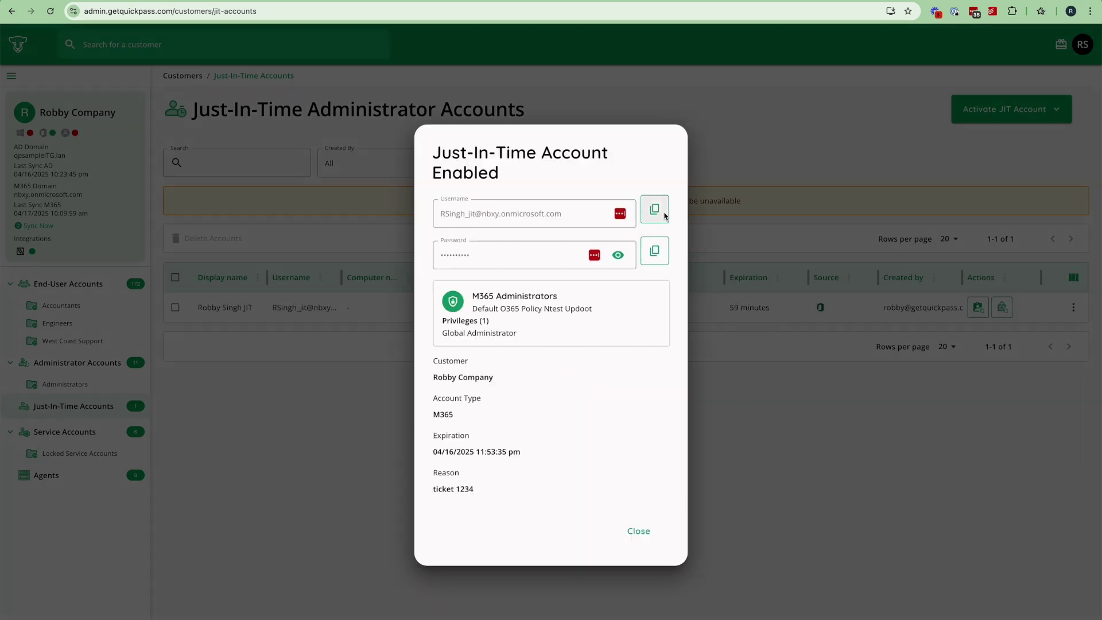
left_click(664, 214)
left_click(656, 256)
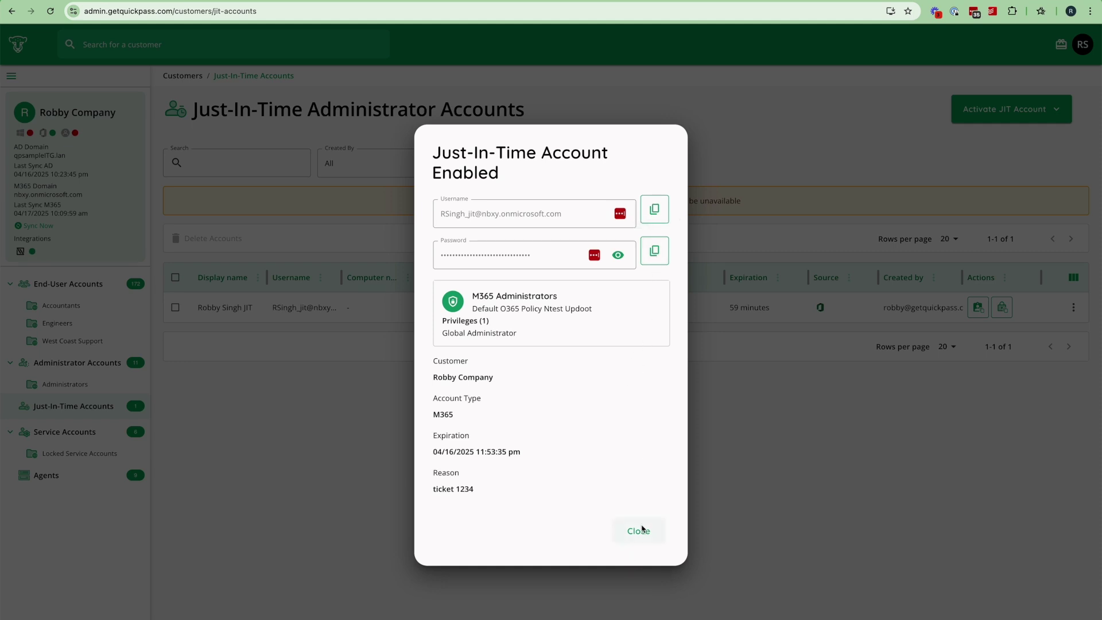
left_click(642, 531)
left_click(18, 49)
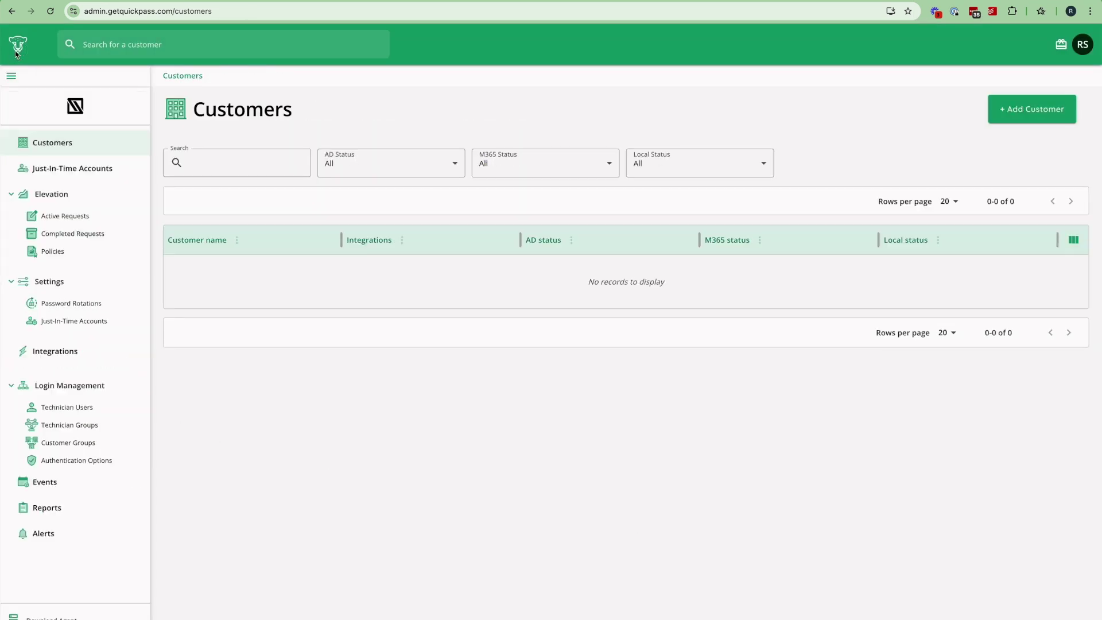
left_click(57, 484)
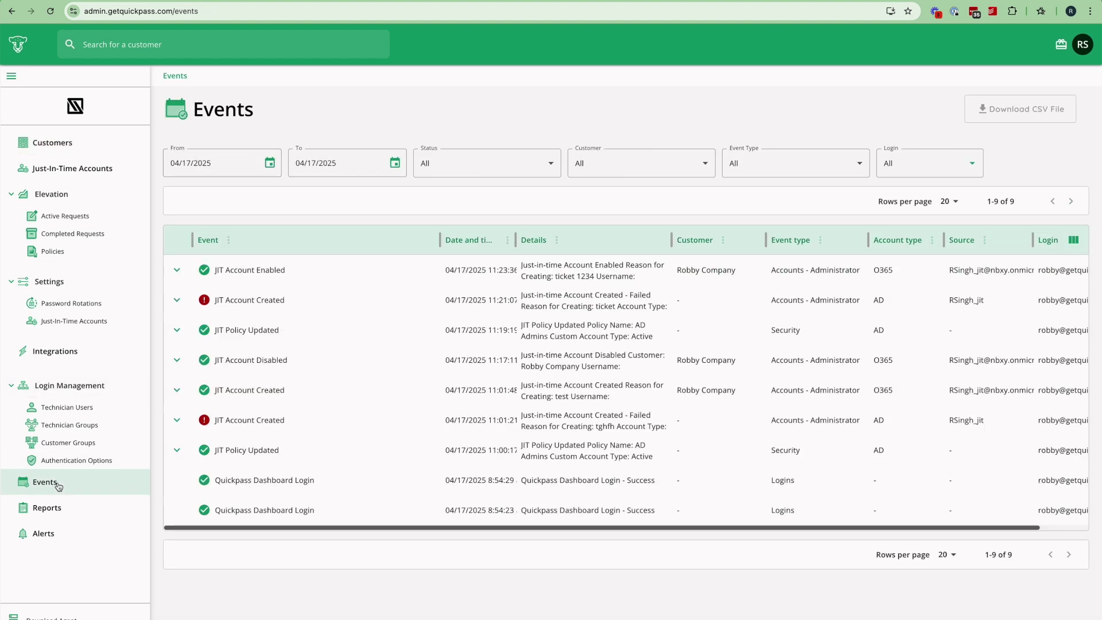
left_click(177, 271)
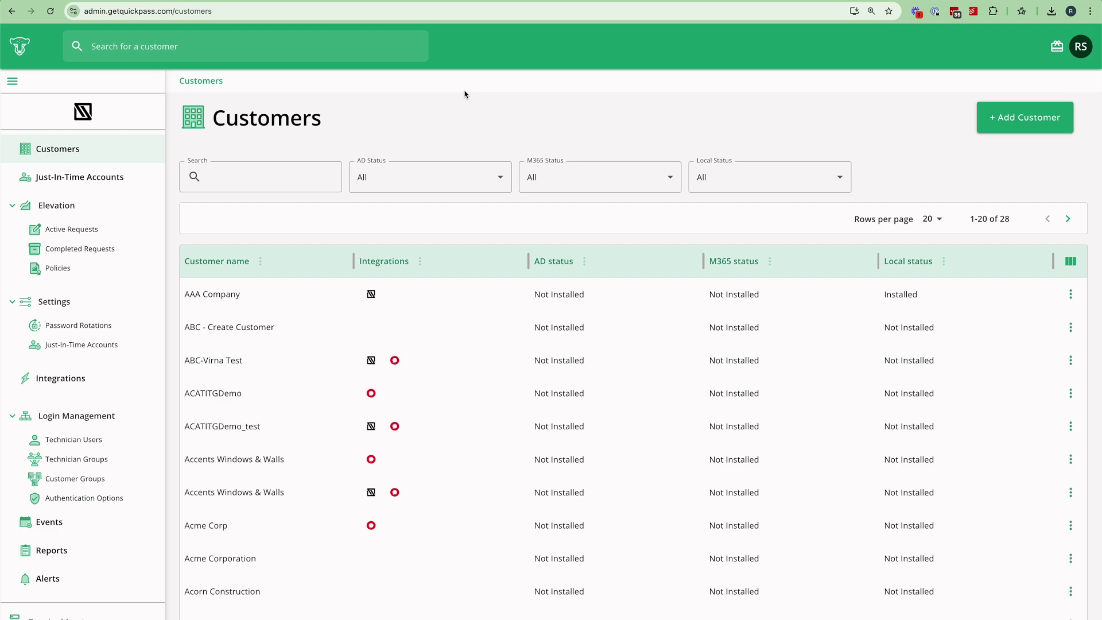
- On the remote desktop, request admin rights for the Notepad++ installer with reason 'I need this for work'
key("ctrl+Right")
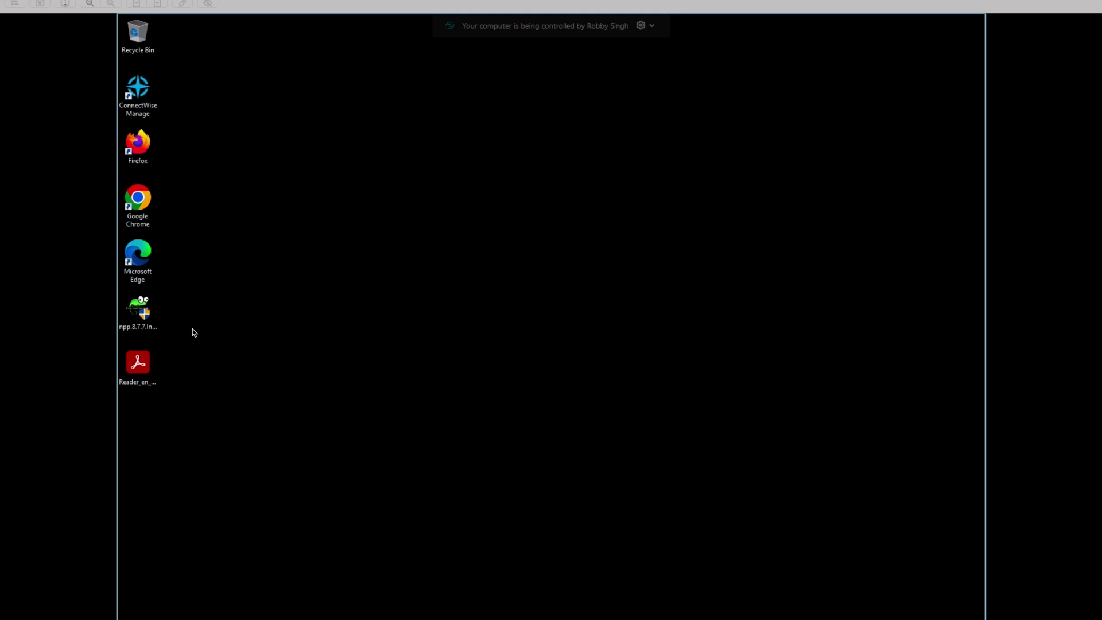
right_click(139, 311)
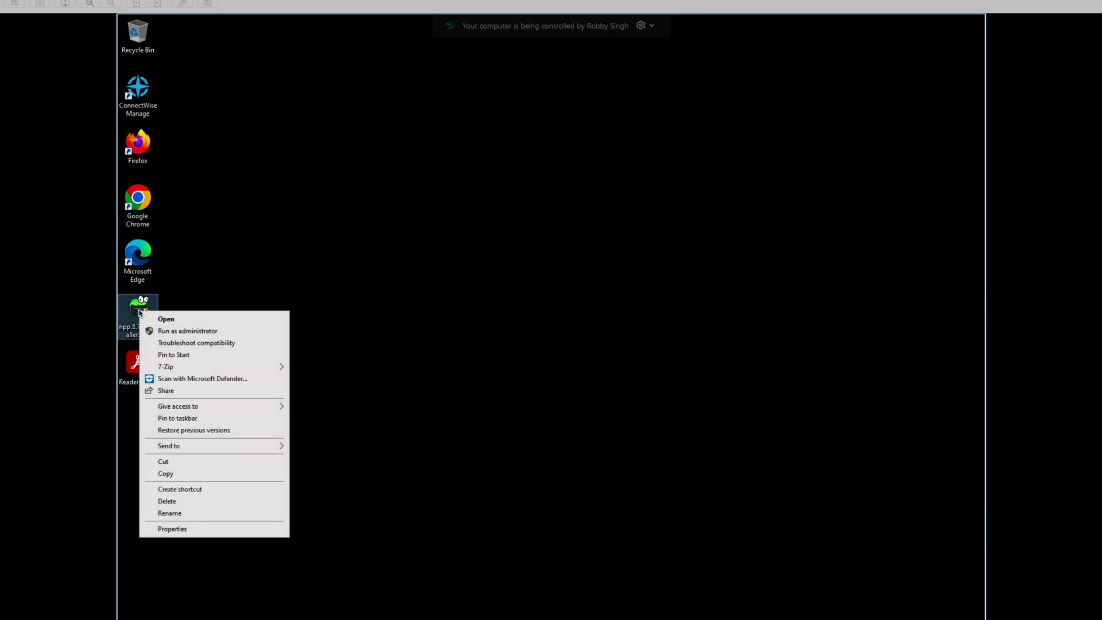
left_click(188, 332)
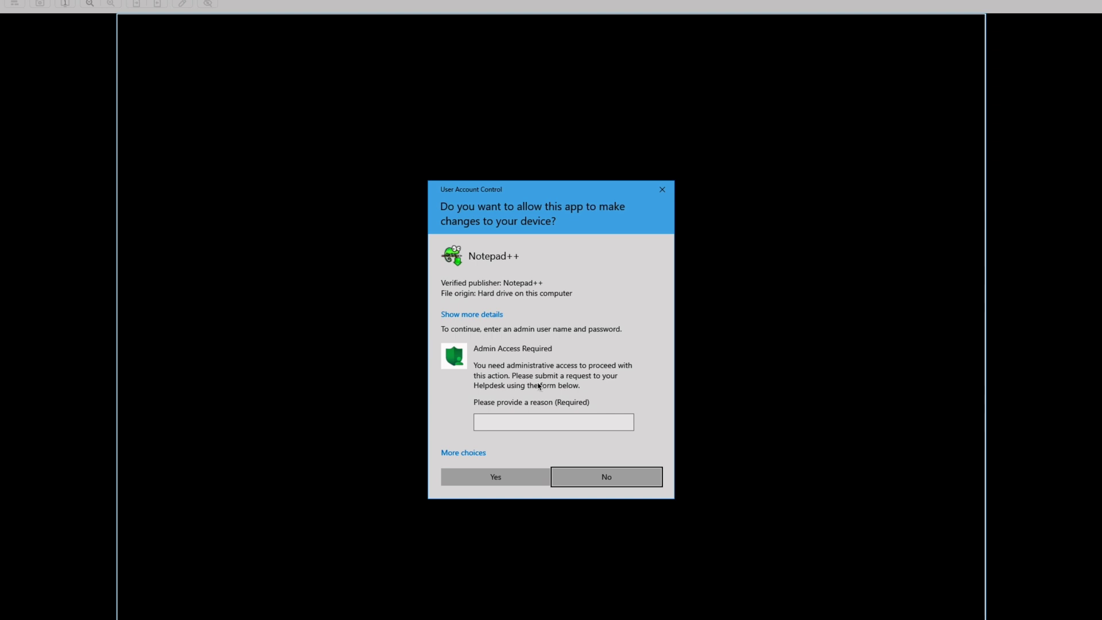
left_click(530, 424)
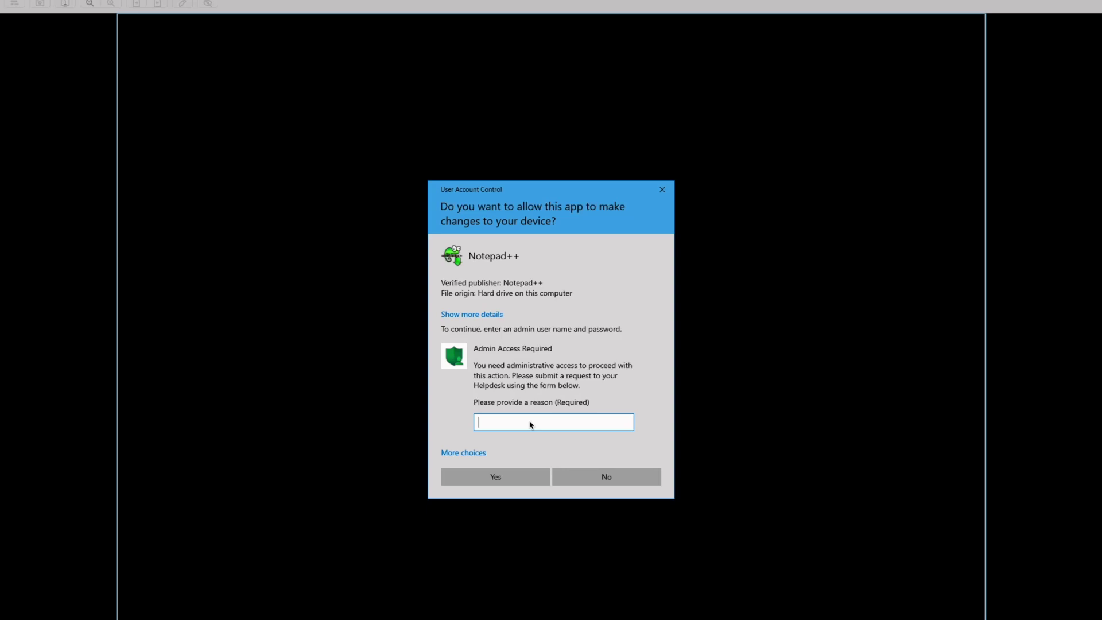
type("I need this for work")
left_click(497, 478)
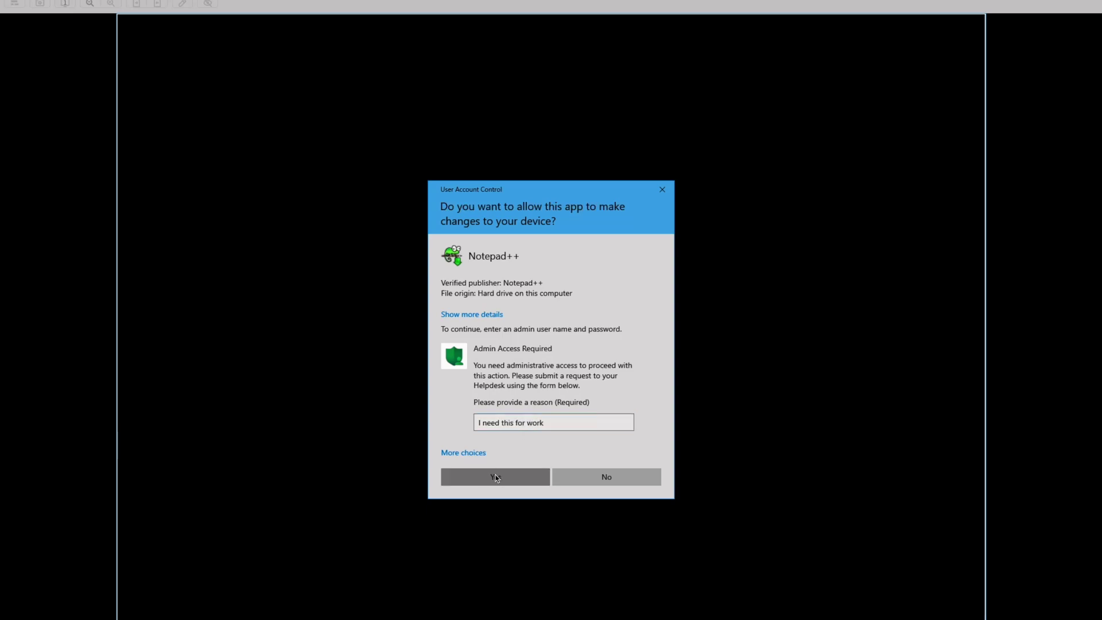
left_click(628, 364)
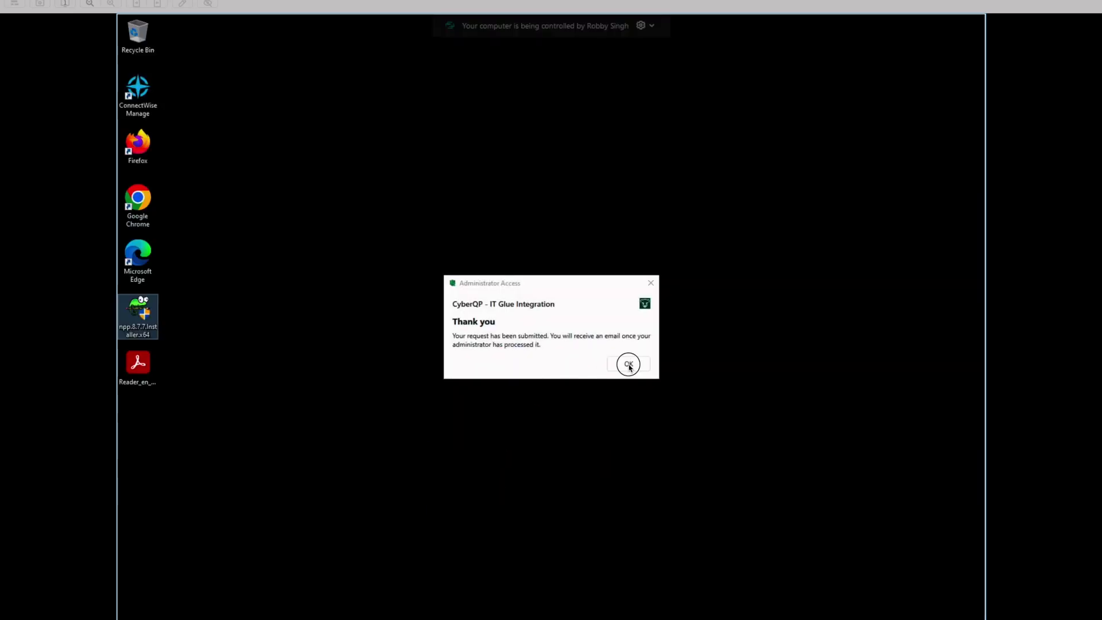
key("ctrl+Left")
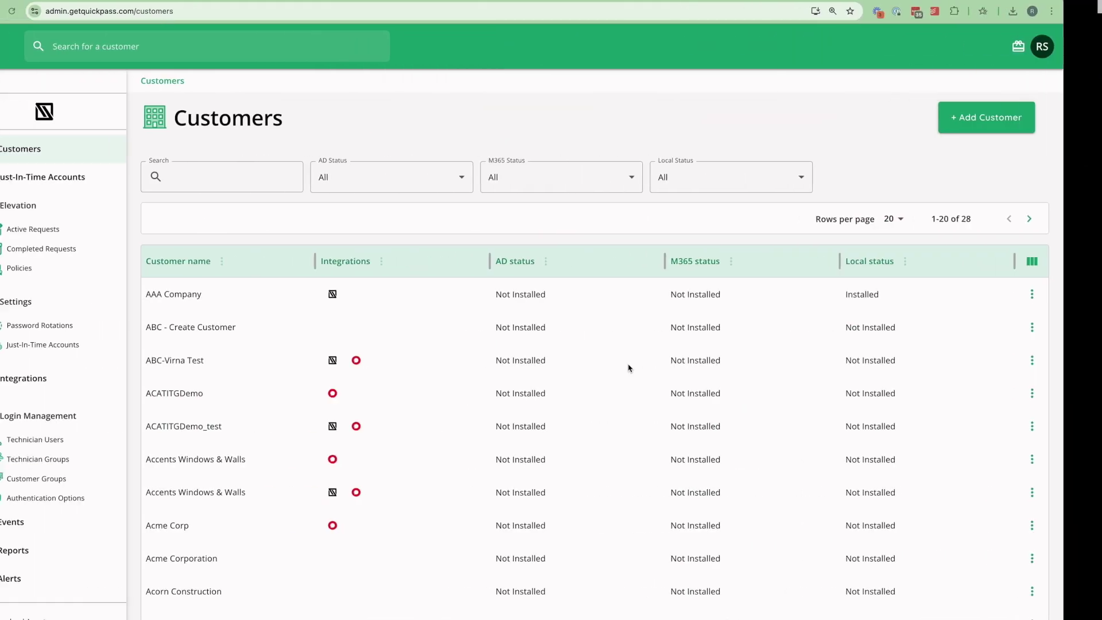
- Open the pending Notepad++ request from Active Requests and keep it on application-only Process Elevation
left_click(64, 228)
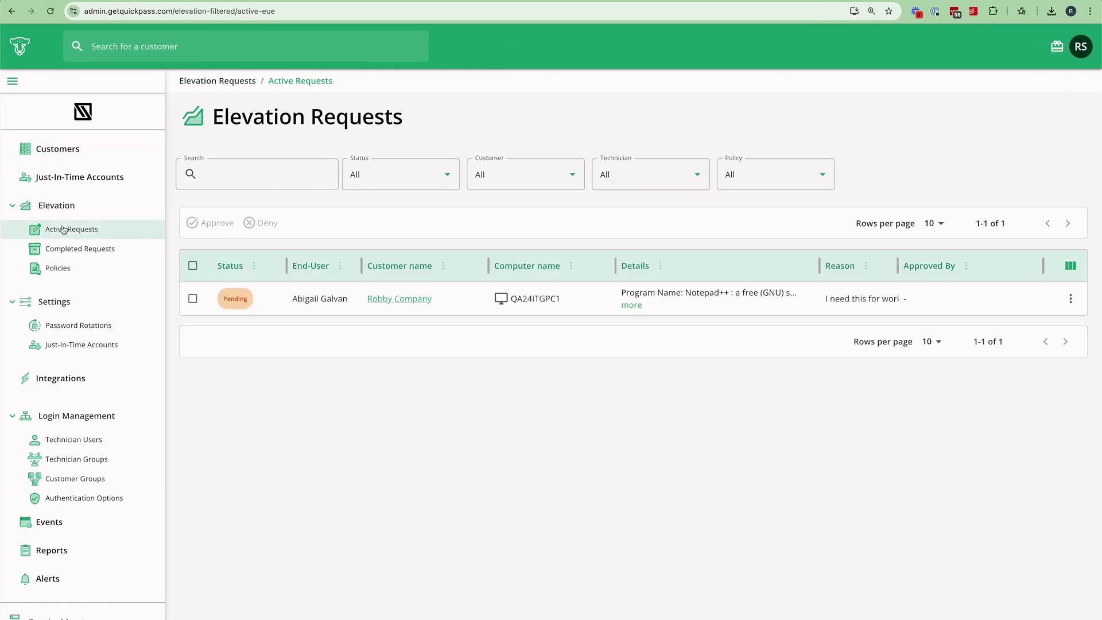
left_click(298, 301)
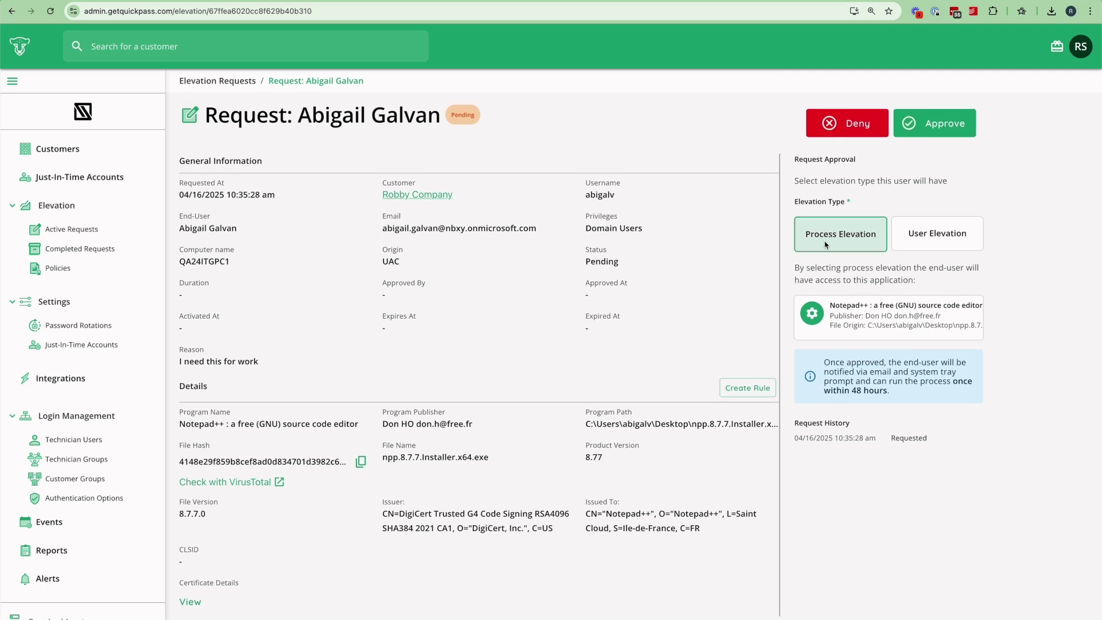
left_click(845, 240)
left_click(925, 248)
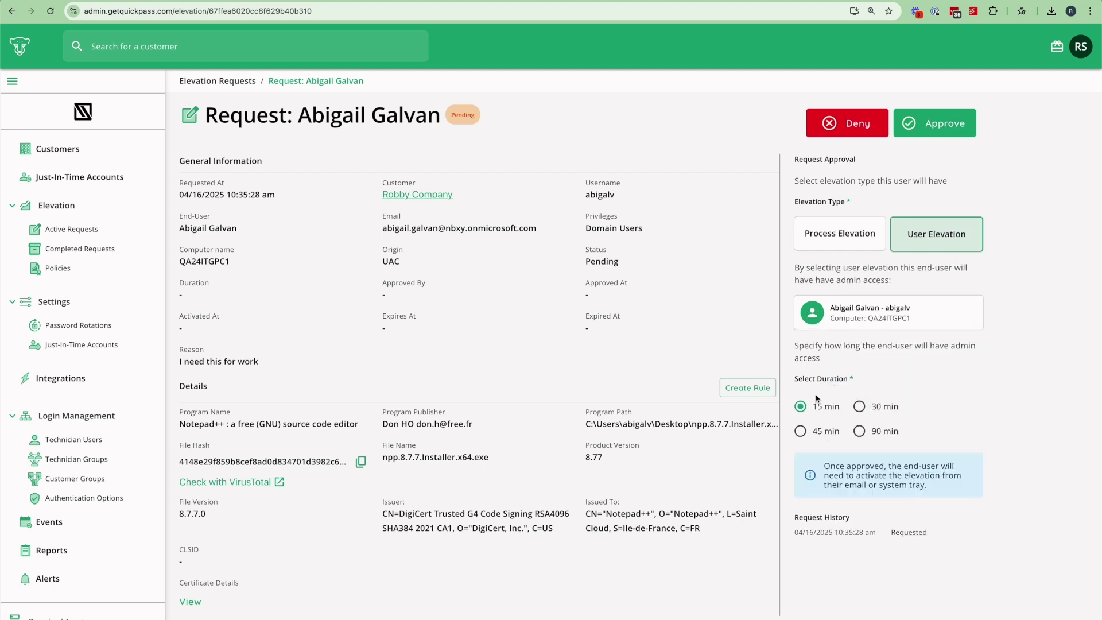
left_click(837, 235)
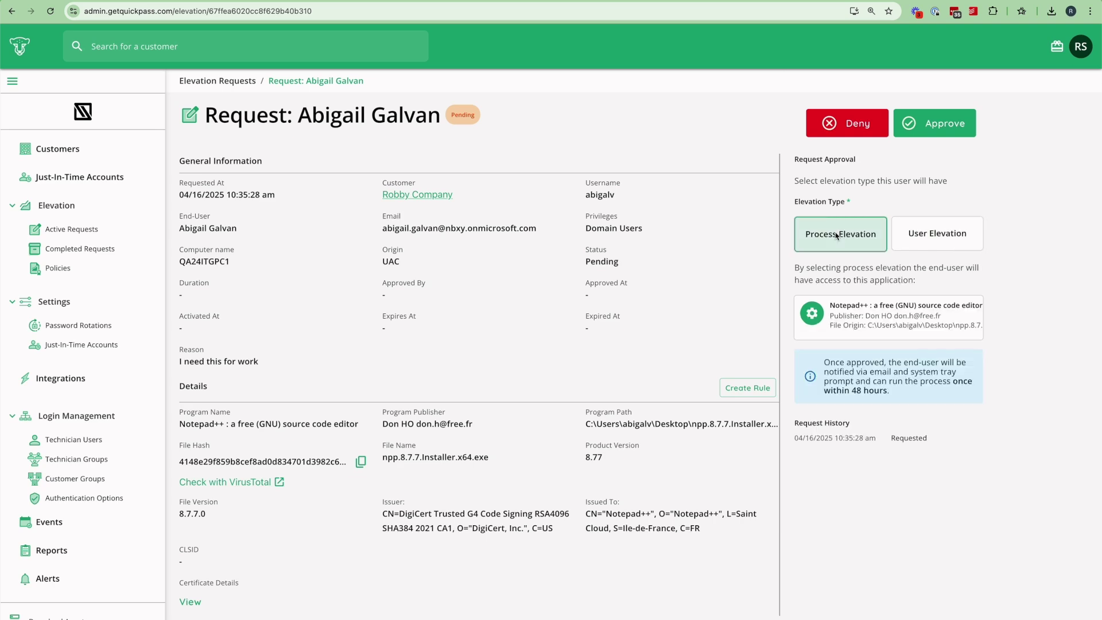
- Discard a trust rule started from the Notepad++ request, then approve the request
left_click(750, 389)
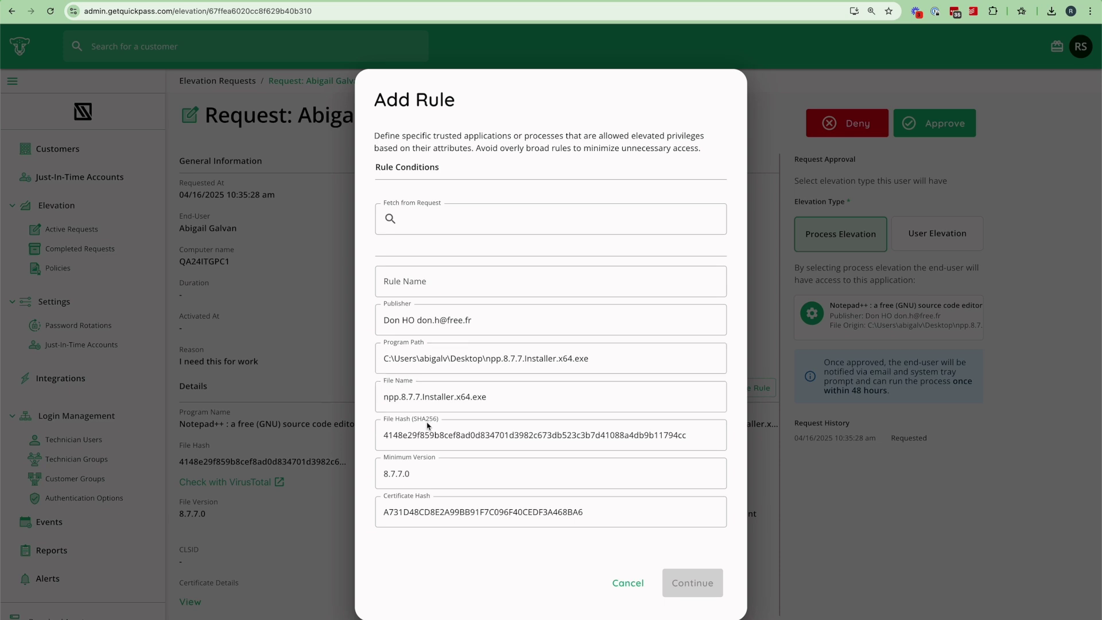
left_click(630, 583)
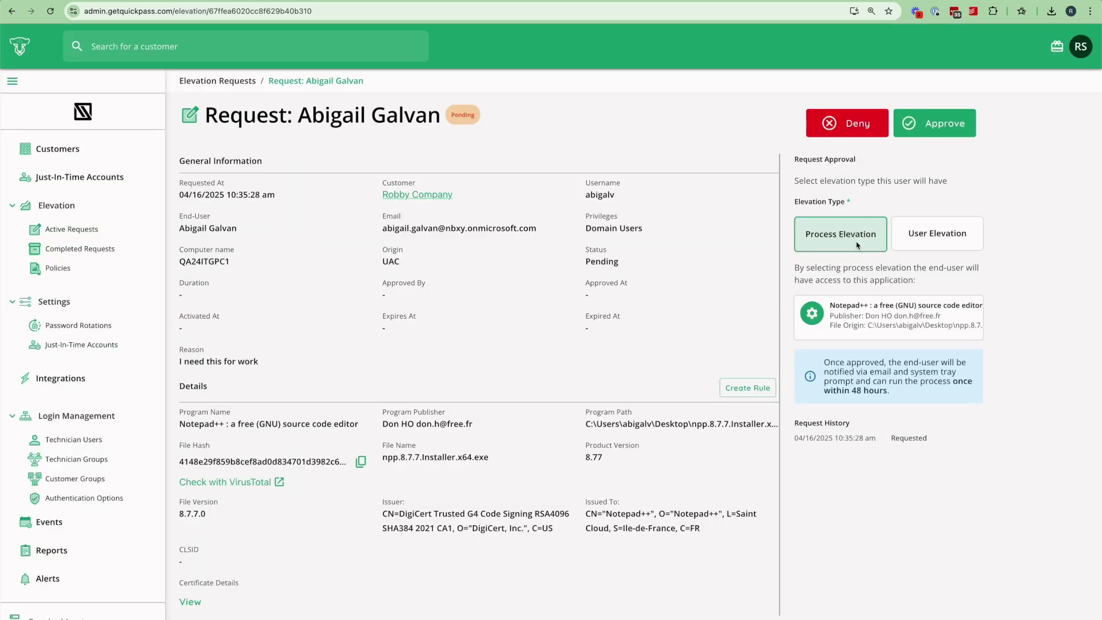
left_click(937, 124)
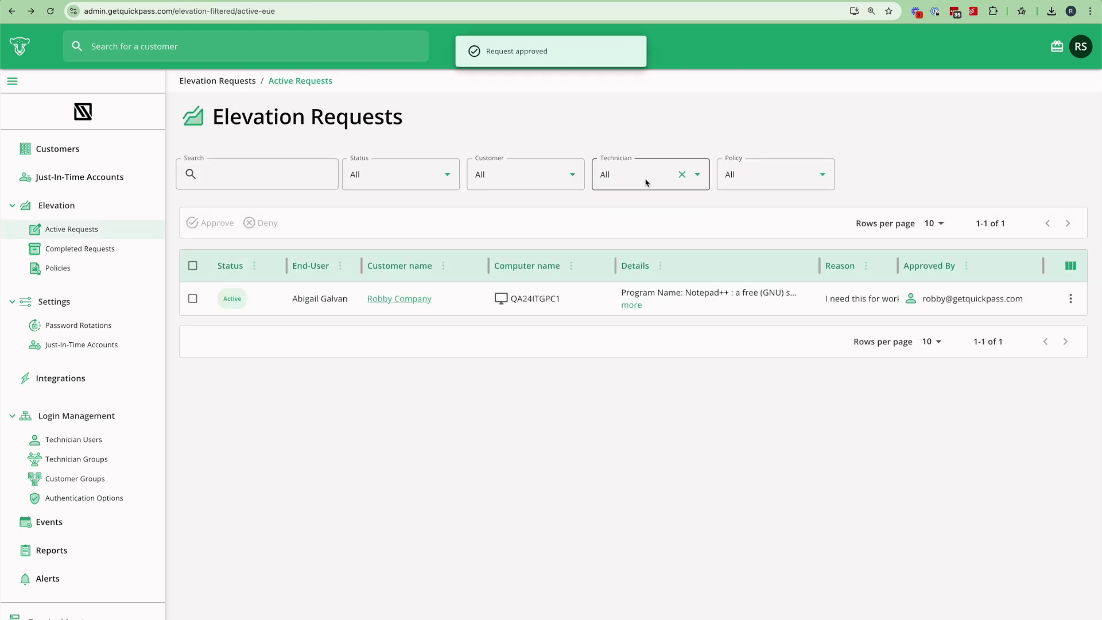
- Dismiss the approval notice, rerun the Notepad++ installer as administrator, and cancel at Installer Language
key("ctrl+Right")
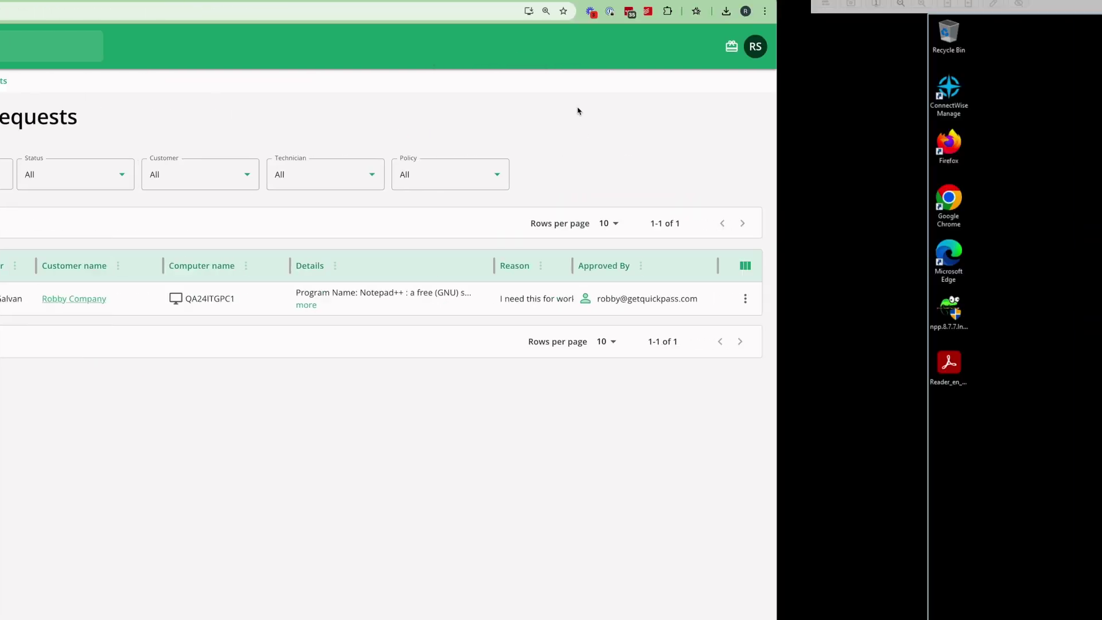
left_click(647, 478)
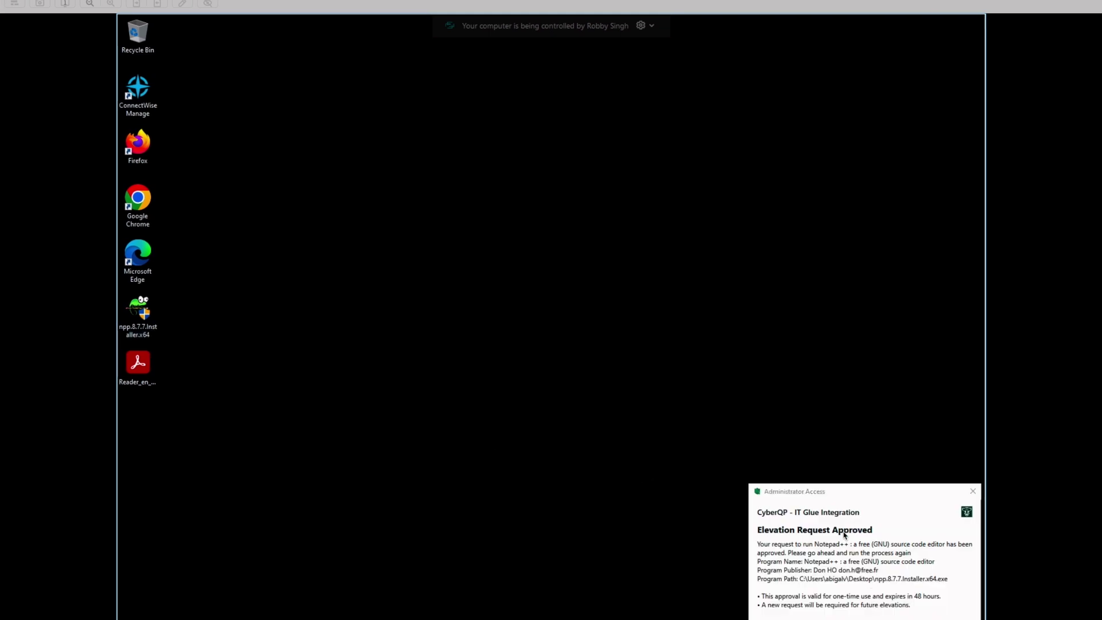
left_click(973, 492)
left_click(136, 311)
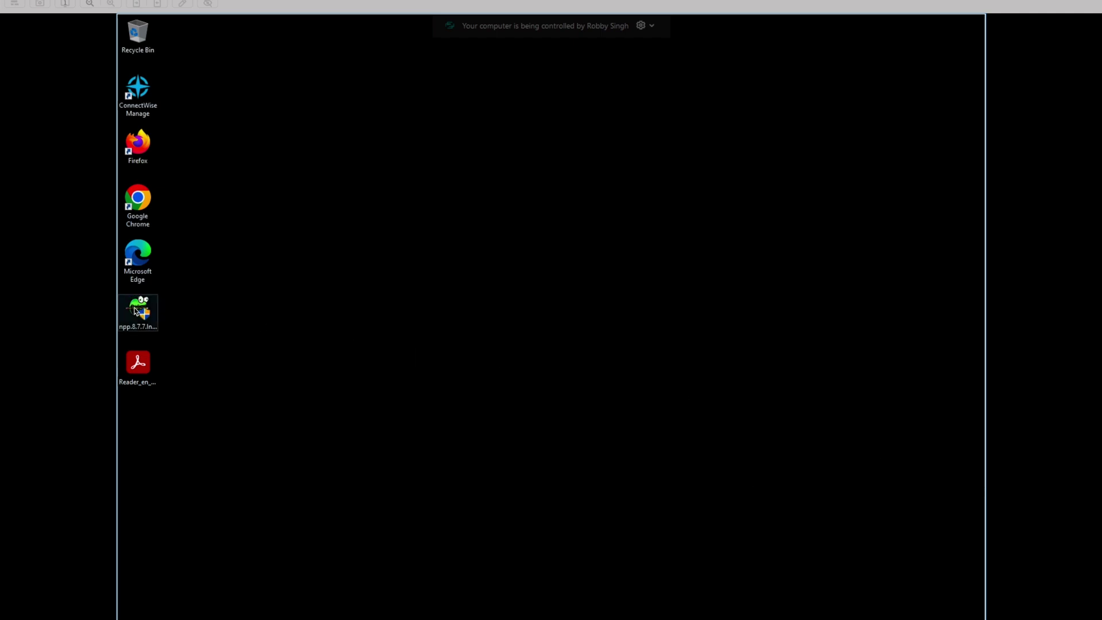
right_click(136, 311)
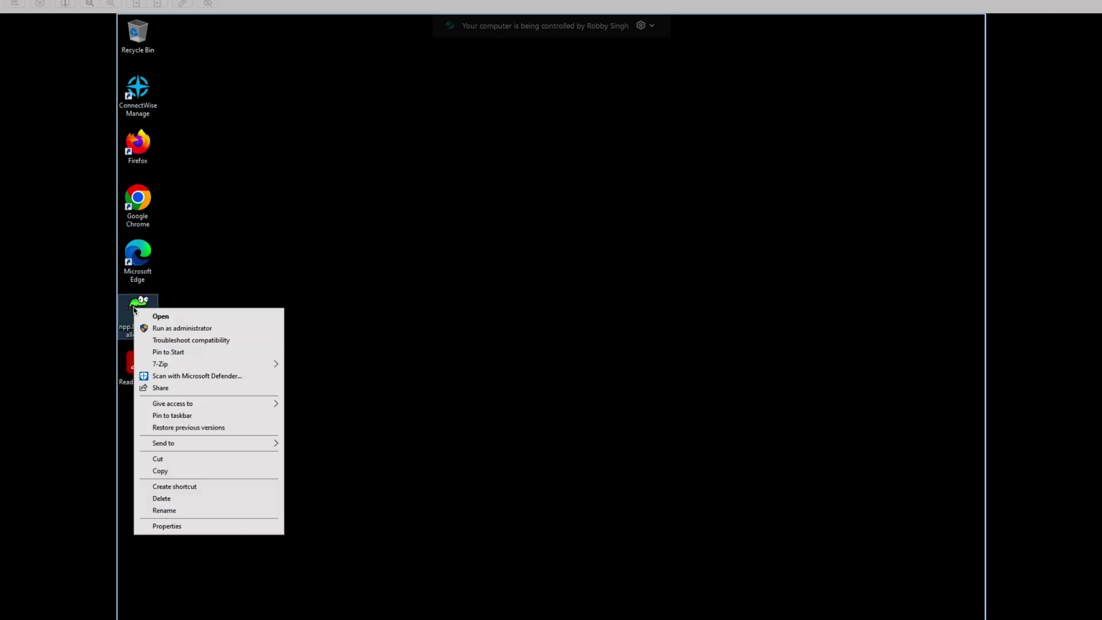
left_click(185, 328)
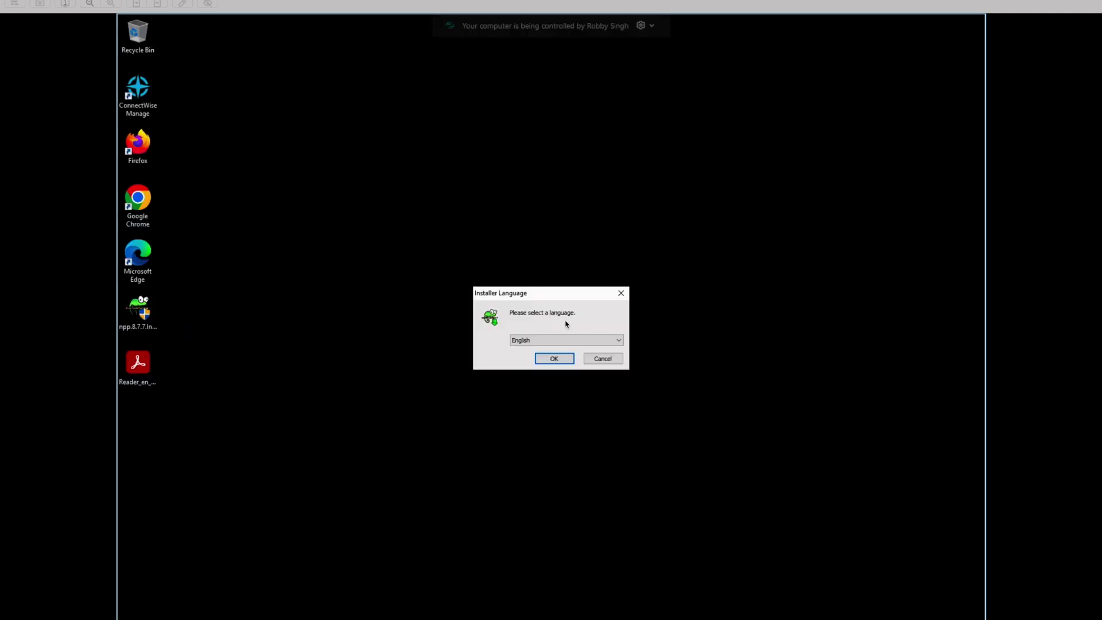
left_click(597, 359)
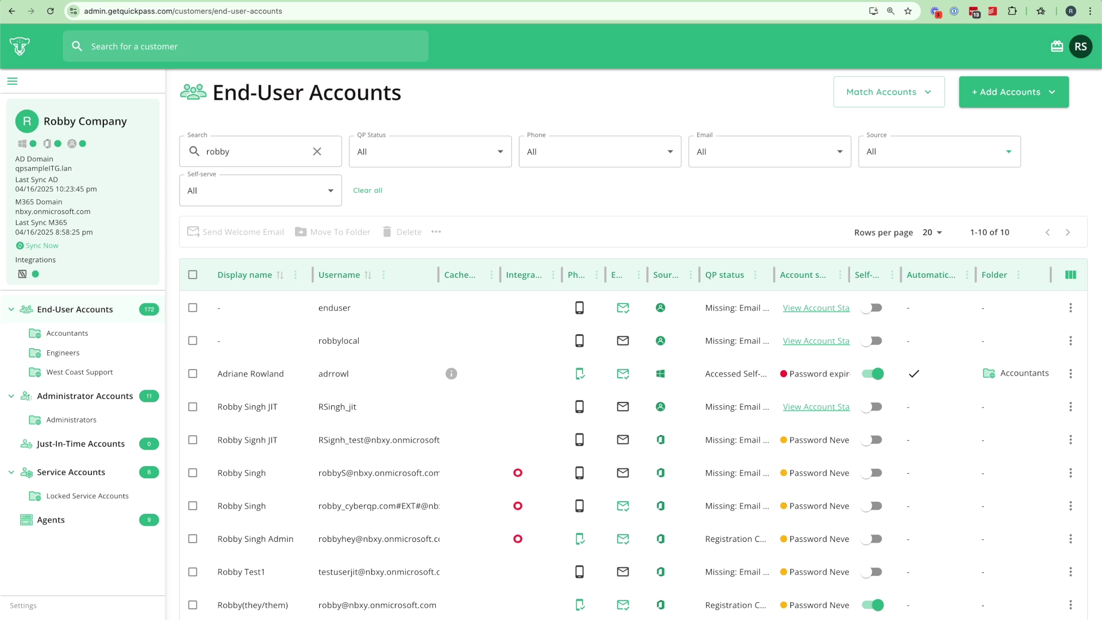
- Start Verify User Identity on the last end-user account and choose the Email method
left_click(1071, 605)
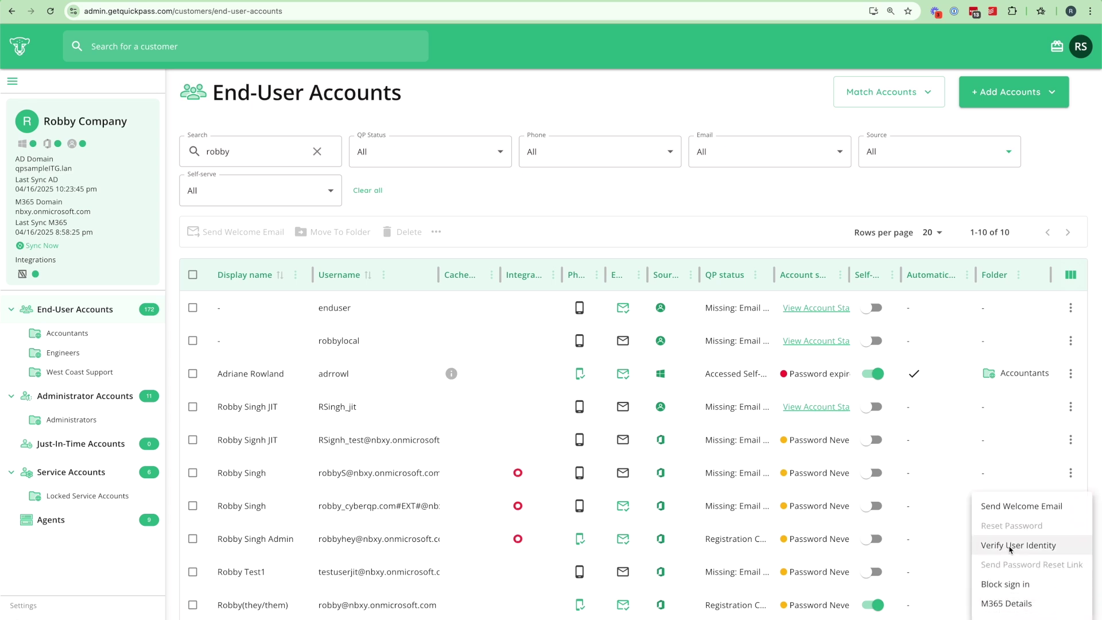
left_click(1008, 547)
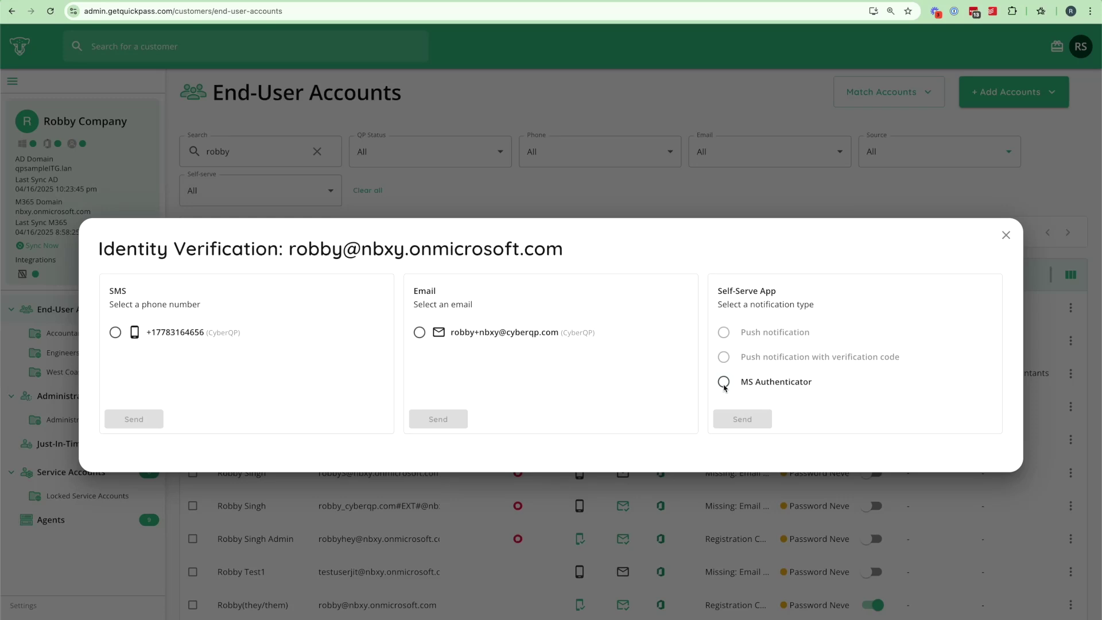
left_click(421, 334)
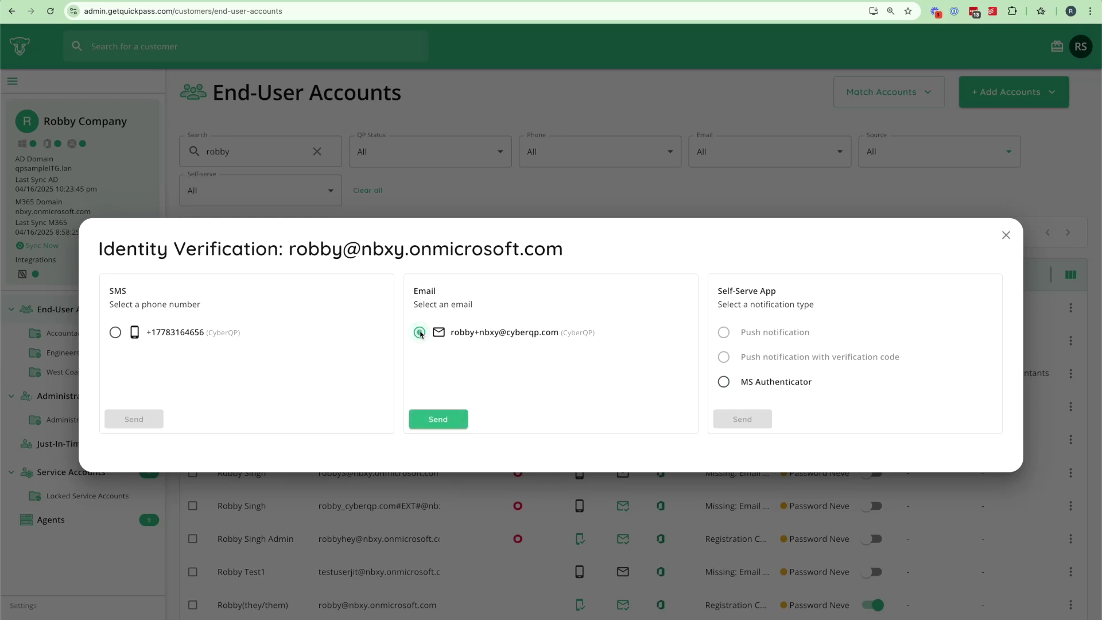
- Email a verification code to the user, enter the received code, and confirm the identity is verified
left_click(438, 420)
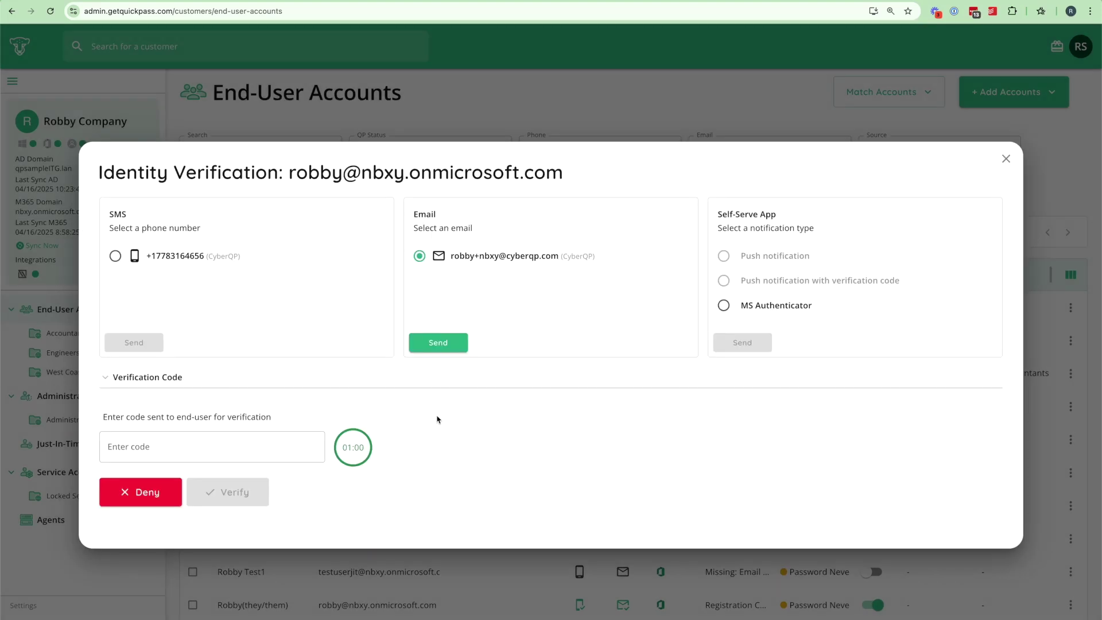
left_click(209, 457)
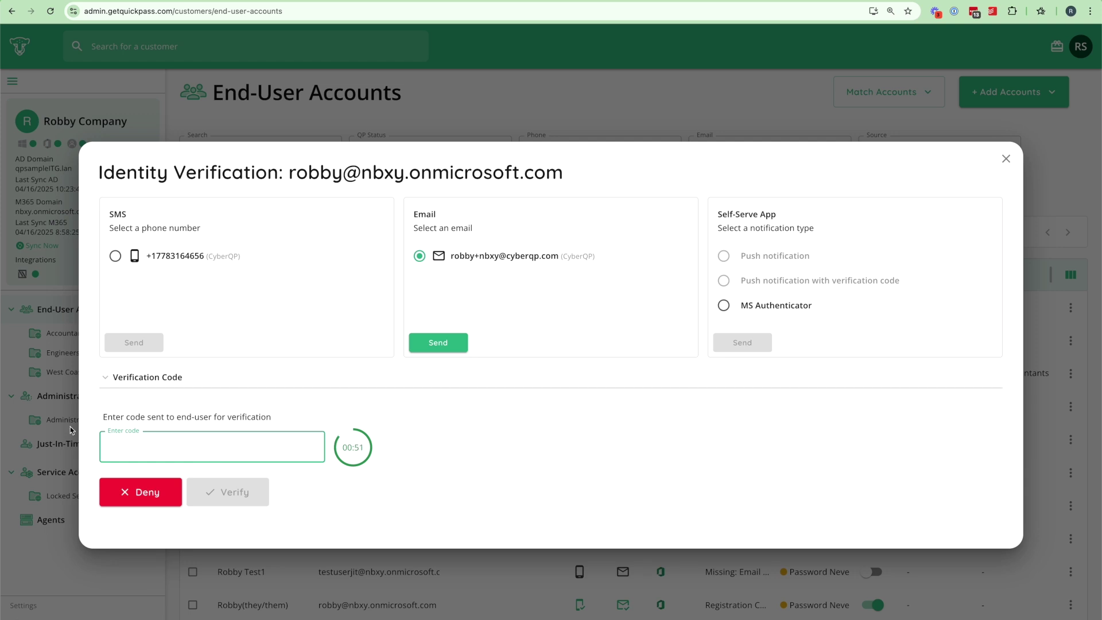
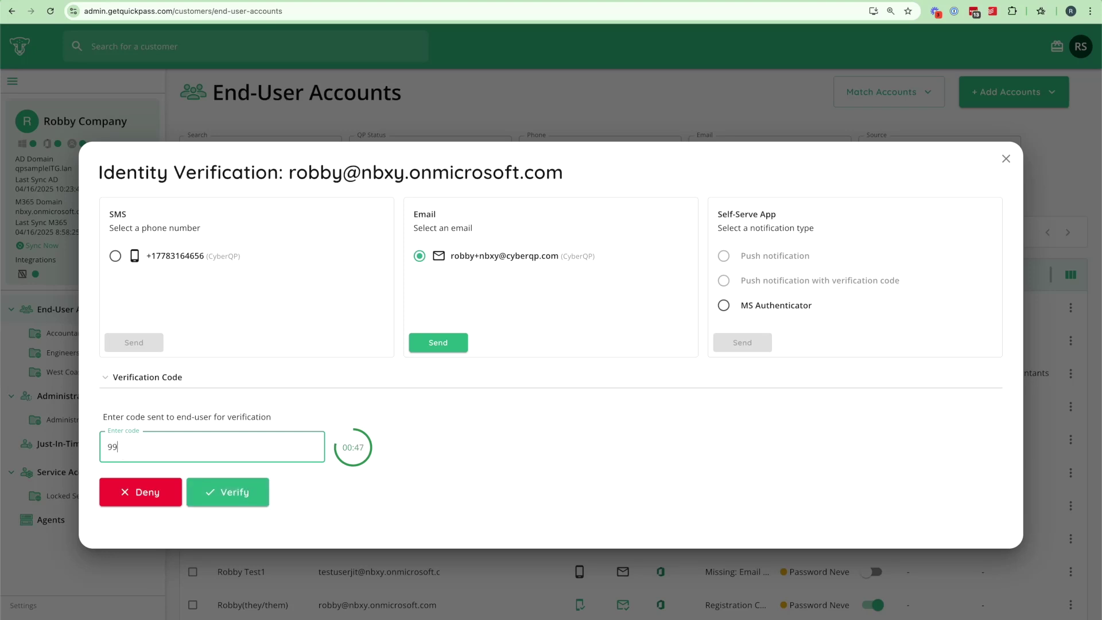
left_click(250, 500)
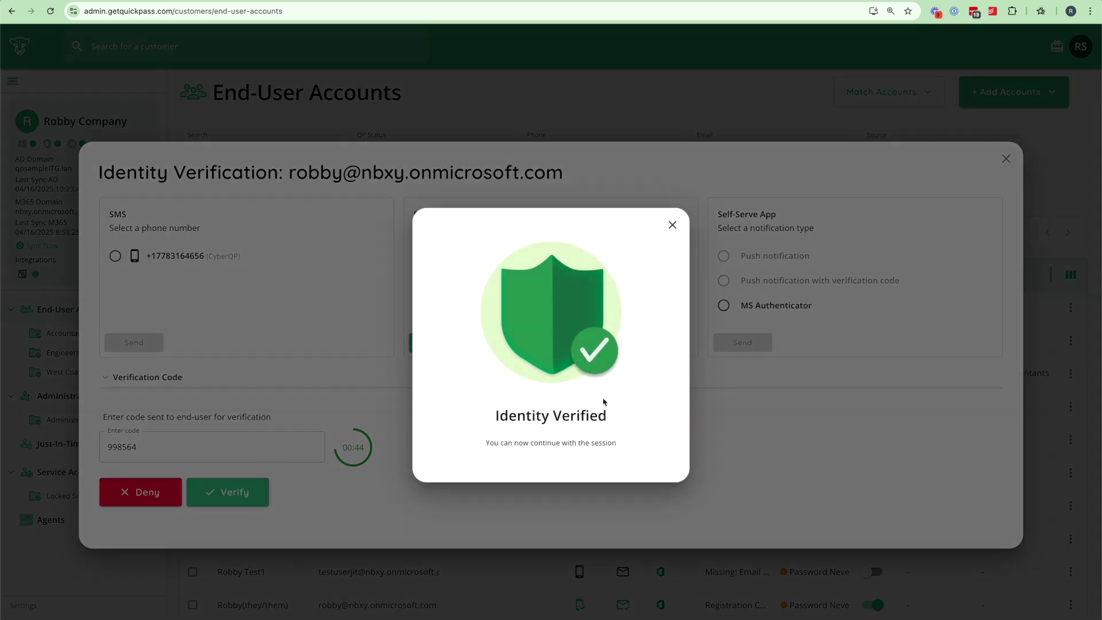
left_click(672, 225)
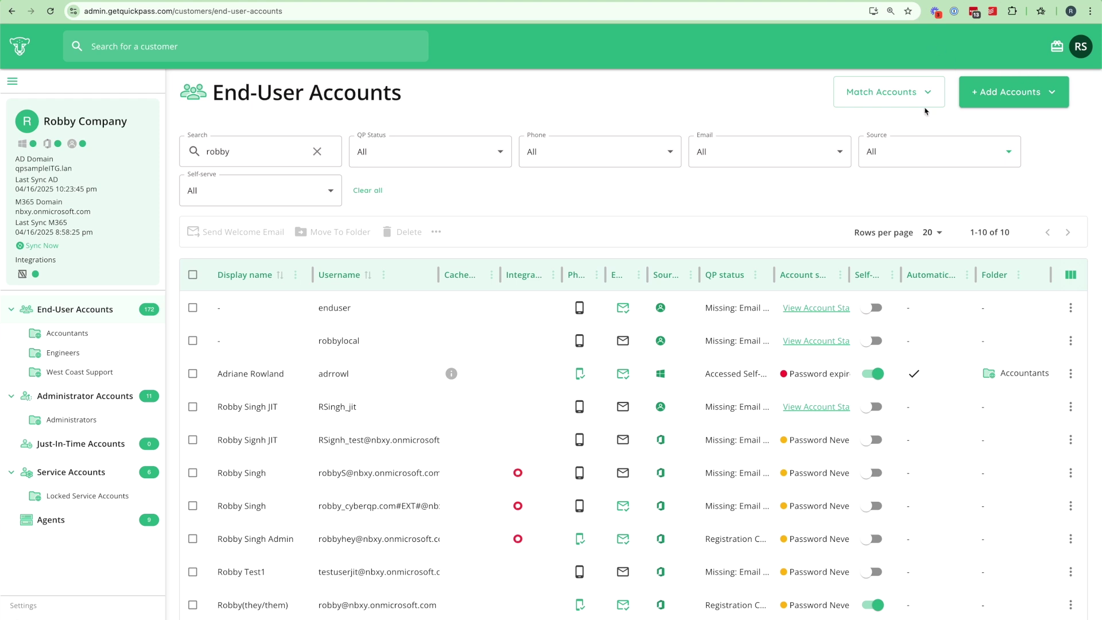
left_click(1071, 374)
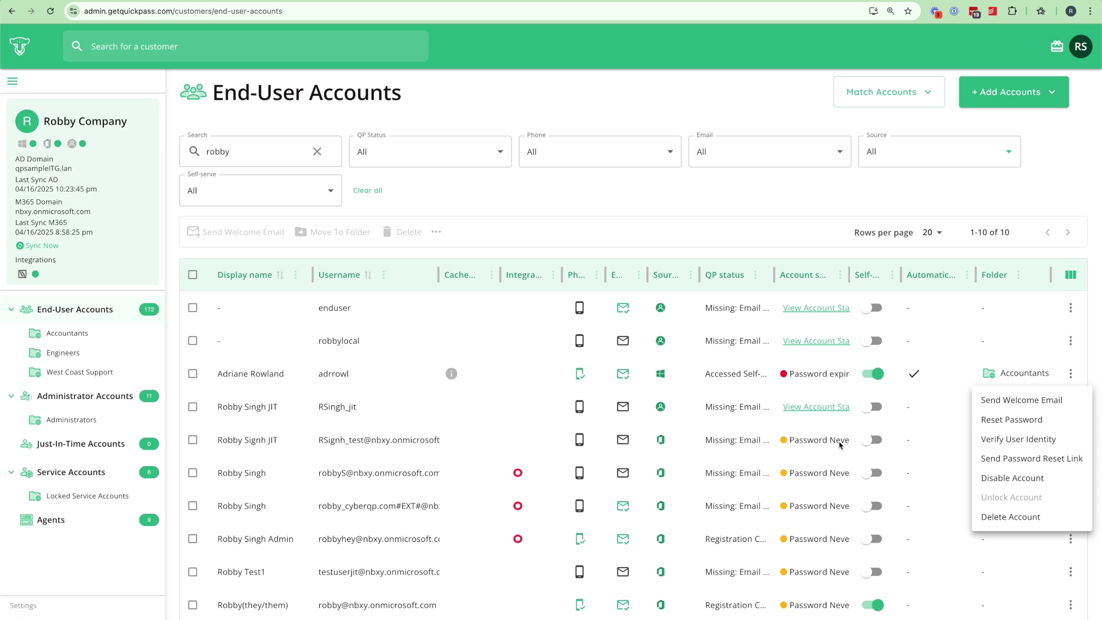
left_click(810, 202)
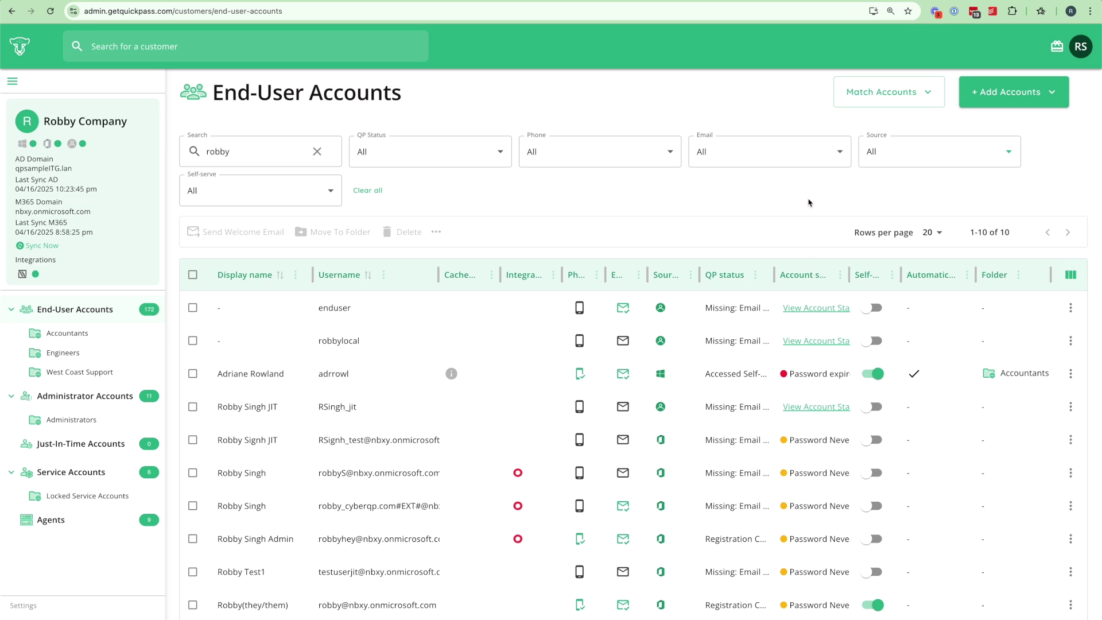